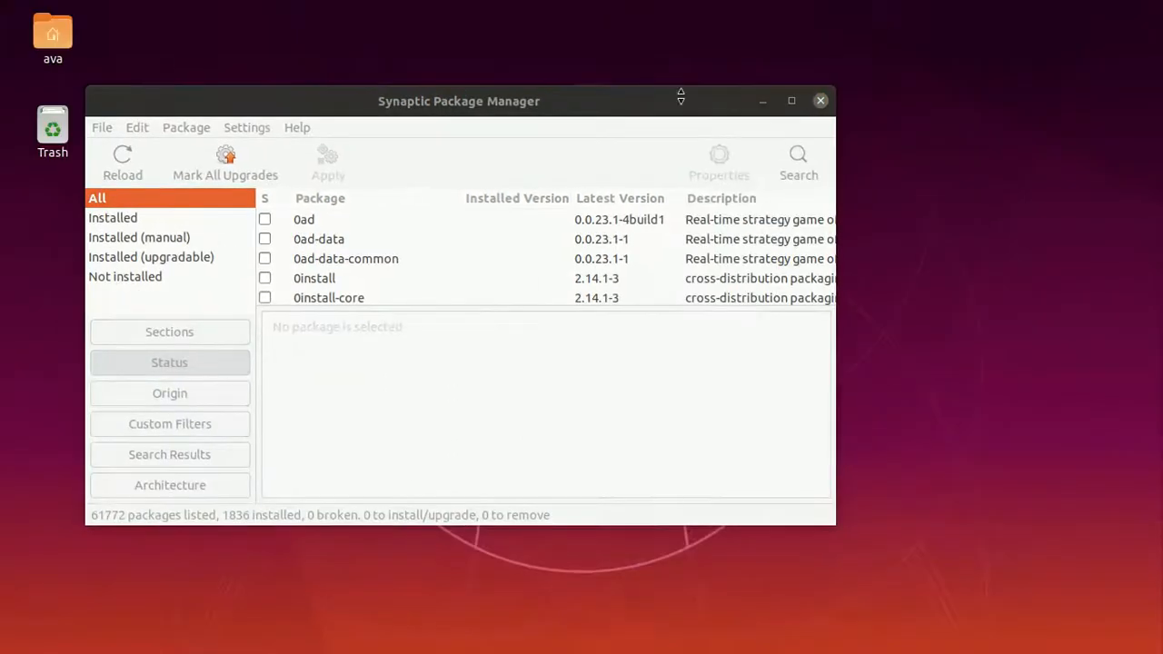
Switch to the terminal and start a root shell with "sudo su", entering the account password
{"action": "left_click_drag", "start_coordinate": [1162, 68], "coordinate": [554, 94]}
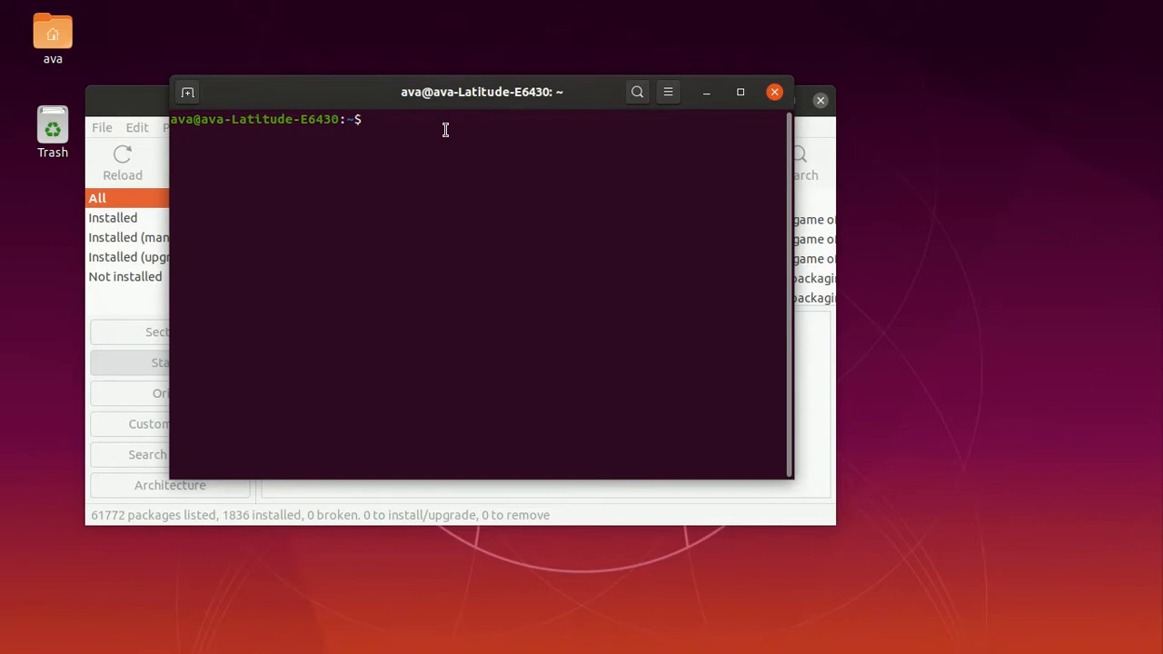
{"action": "type", "text": "sudo su"}
{"action": "key", "text": "Return"}
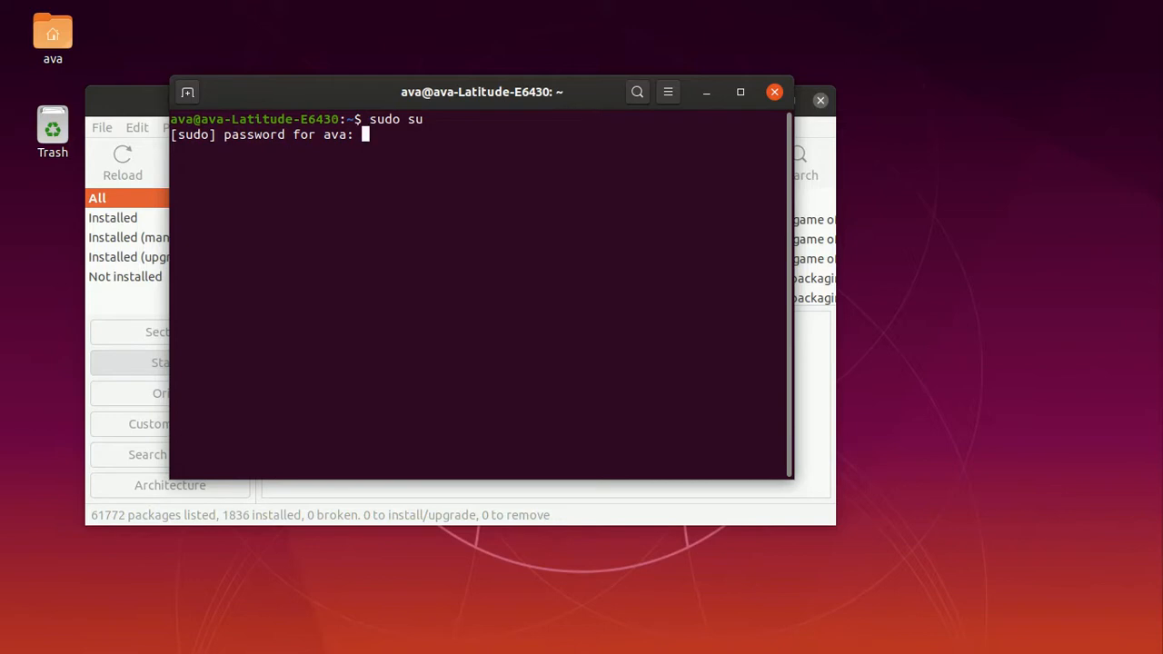
{"action": "key", "text": "Return"}
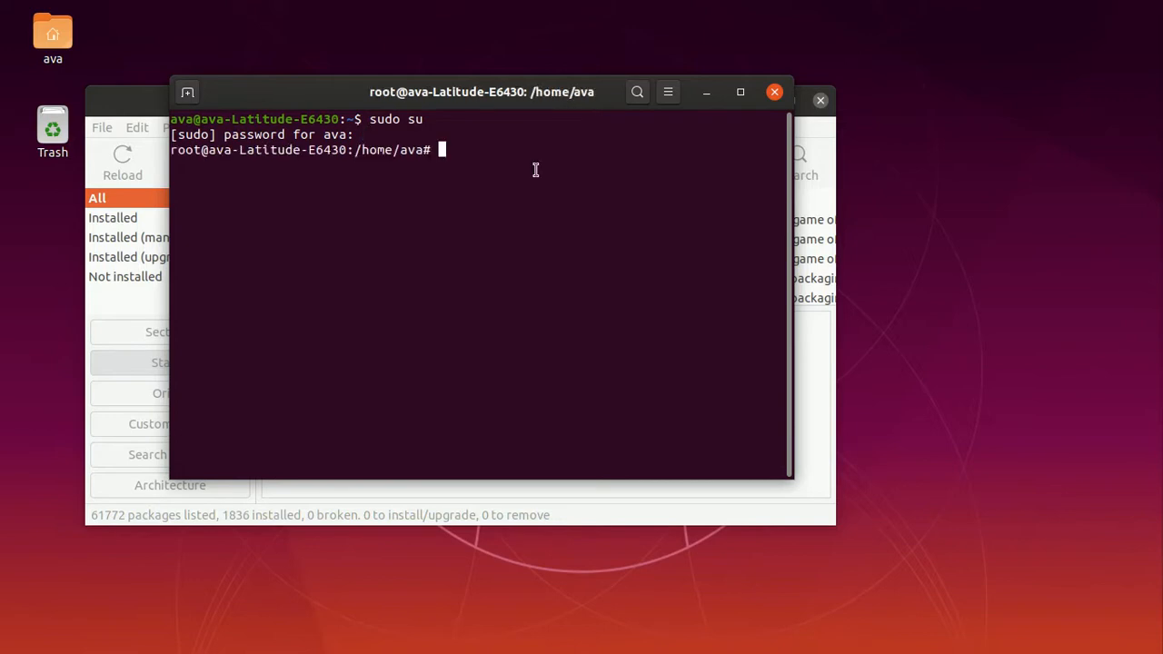
Write the command "apt-get install synaptic" at the root prompt without running it, and close the terminal
{"action": "type", "text": "apt-get install"}
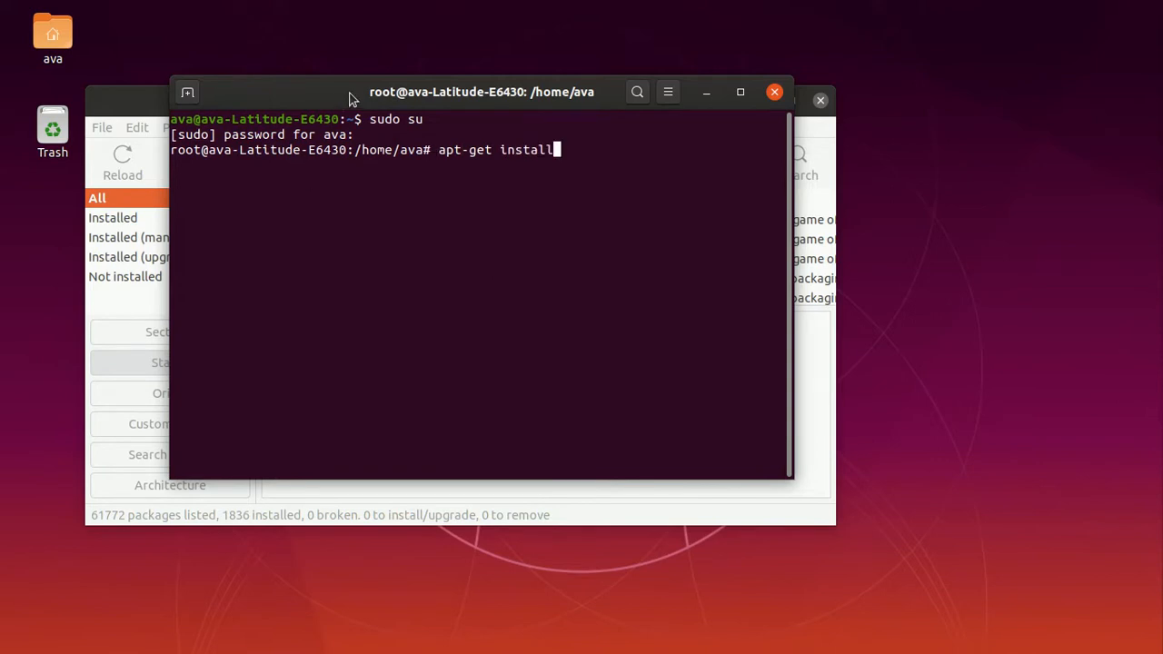
{"action": "left_click_drag", "start_coordinate": [351, 98], "coordinate": [365, 238]}
{"action": "type", "text": "syna"}
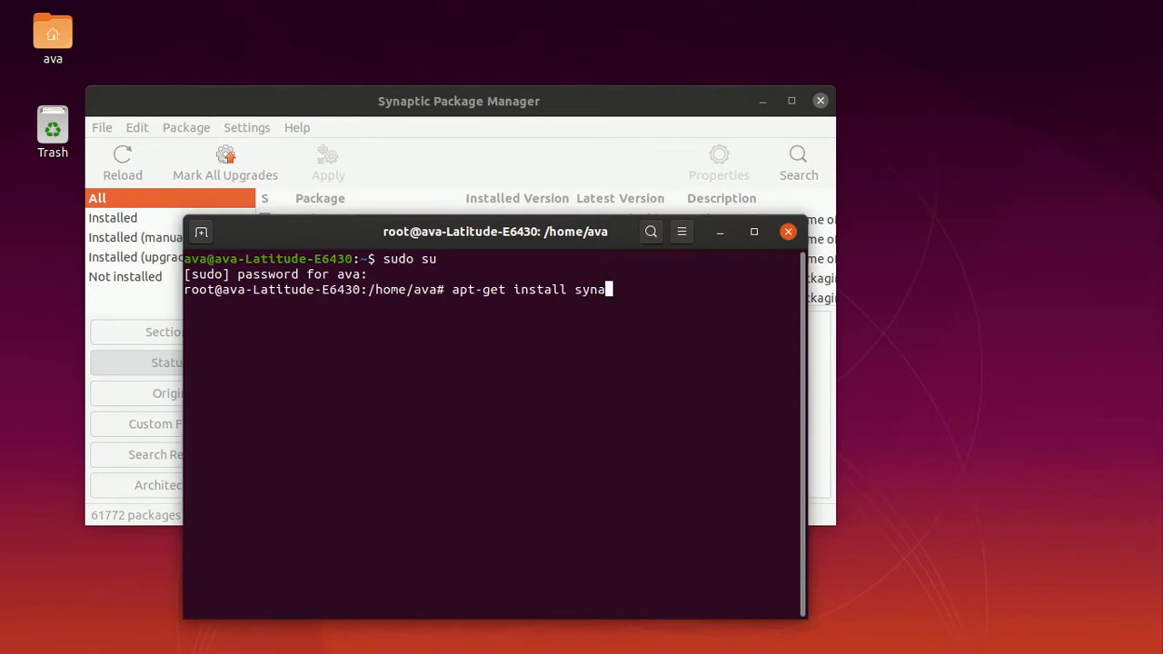
{"action": "type", "text": "ptic"}
{"action": "left_click", "coordinate": [787, 233]}
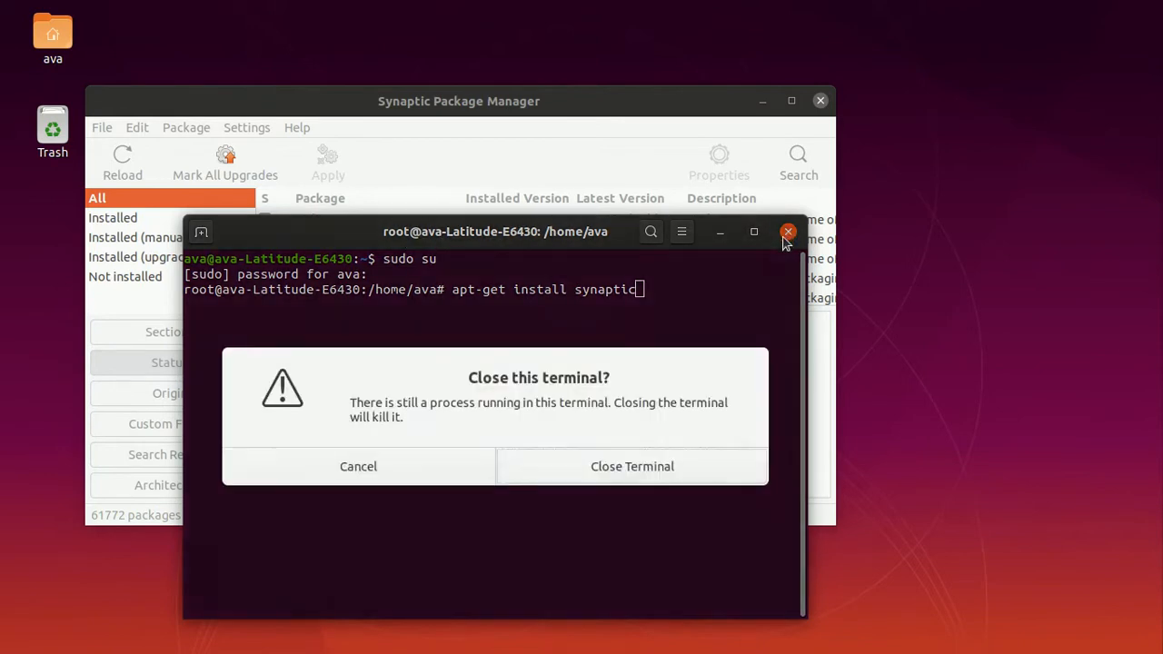
{"action": "left_click", "coordinate": [619, 465]}
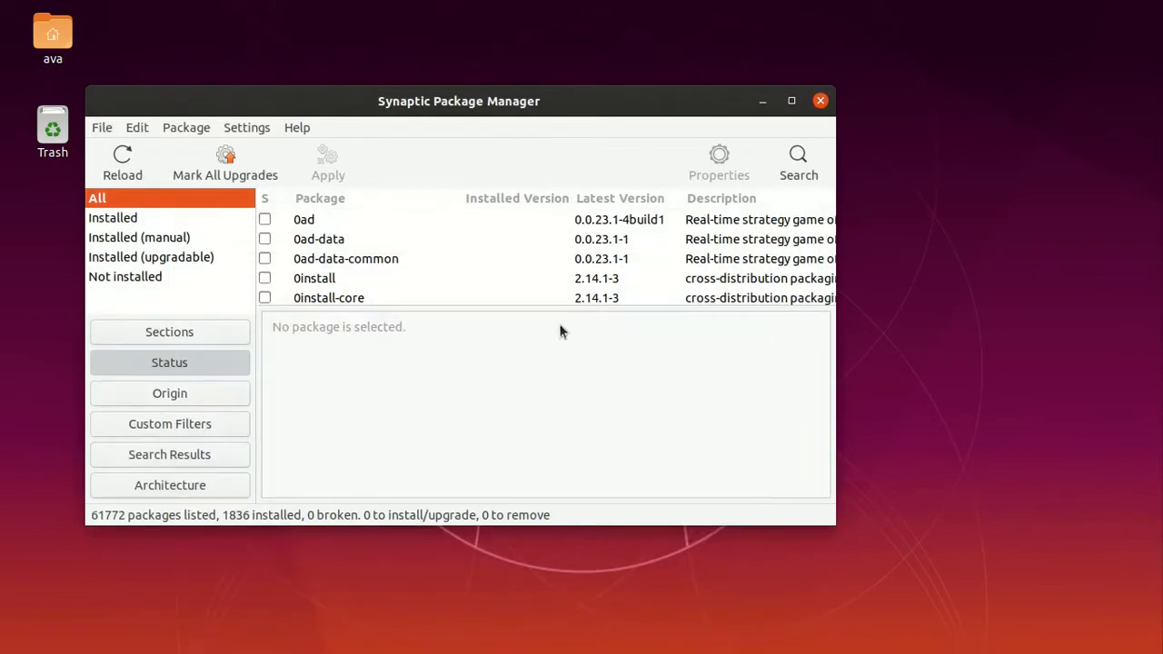
Search the package descriptions and names in Synaptic for "gmp"
{"action": "left_click", "coordinate": [798, 159]}
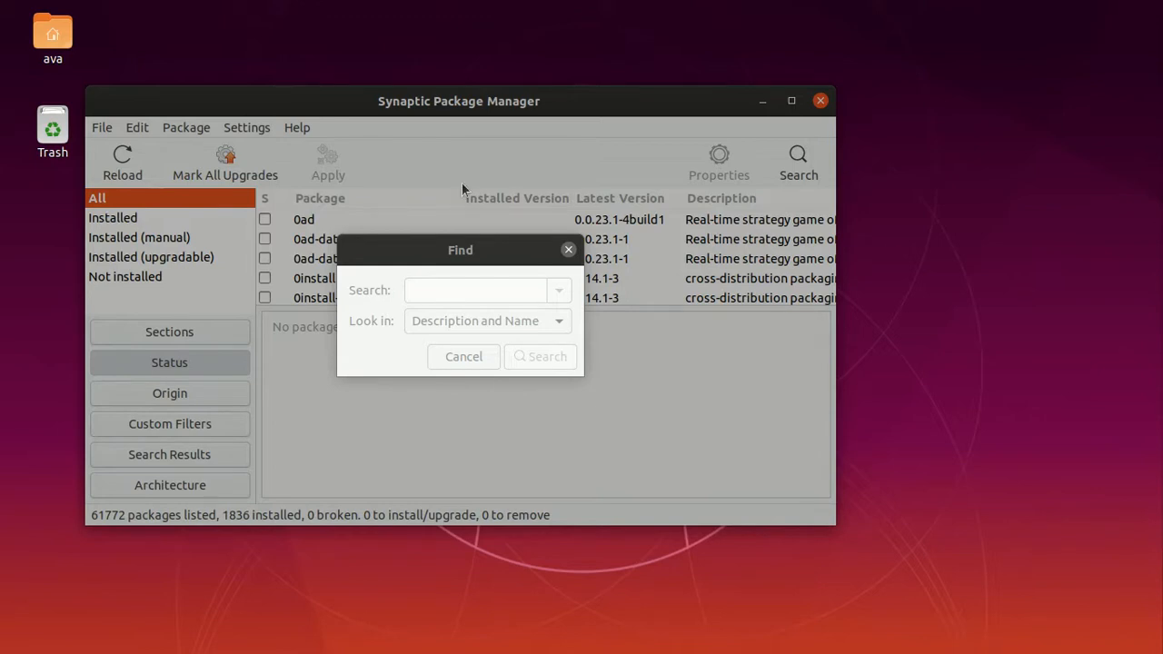
{"action": "left_click", "coordinate": [433, 287]}
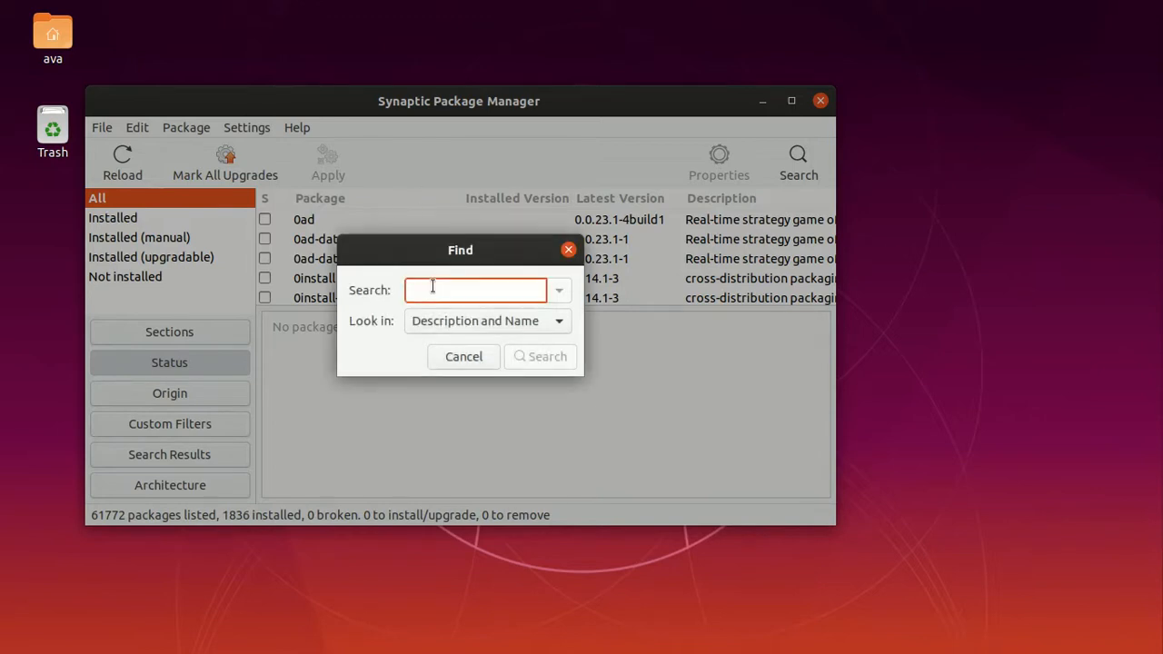
{"action": "type", "text": "gn"}
{"action": "key", "text": "BackSpace"}
{"action": "type", "text": "mp"}
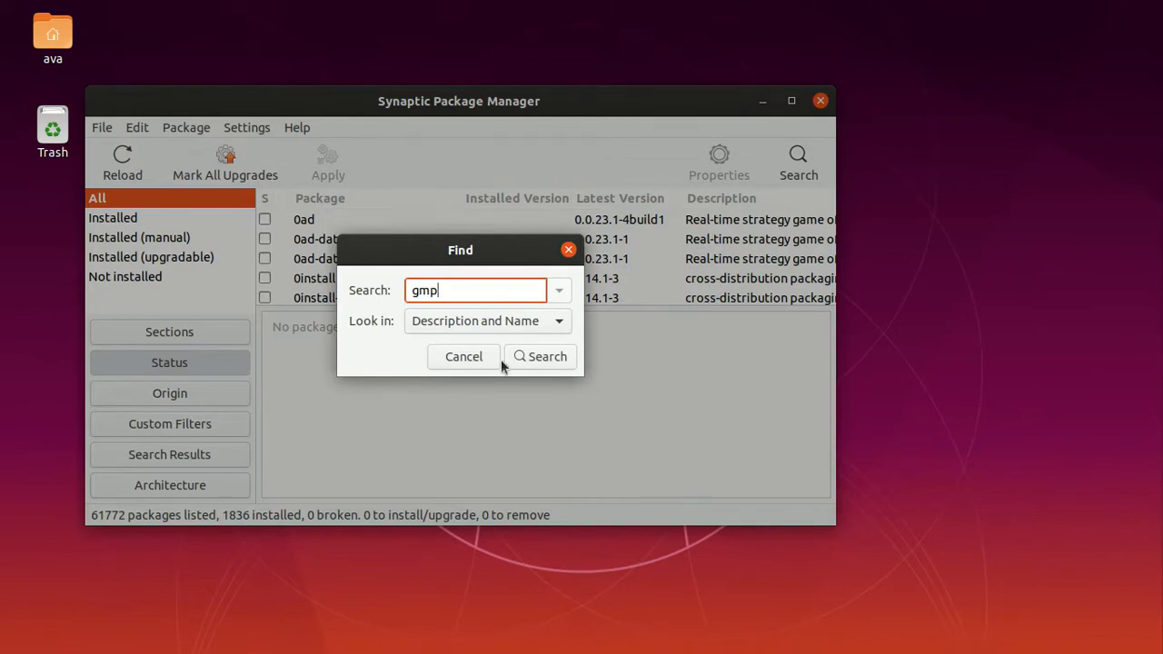
{"action": "left_click", "coordinate": [554, 359]}
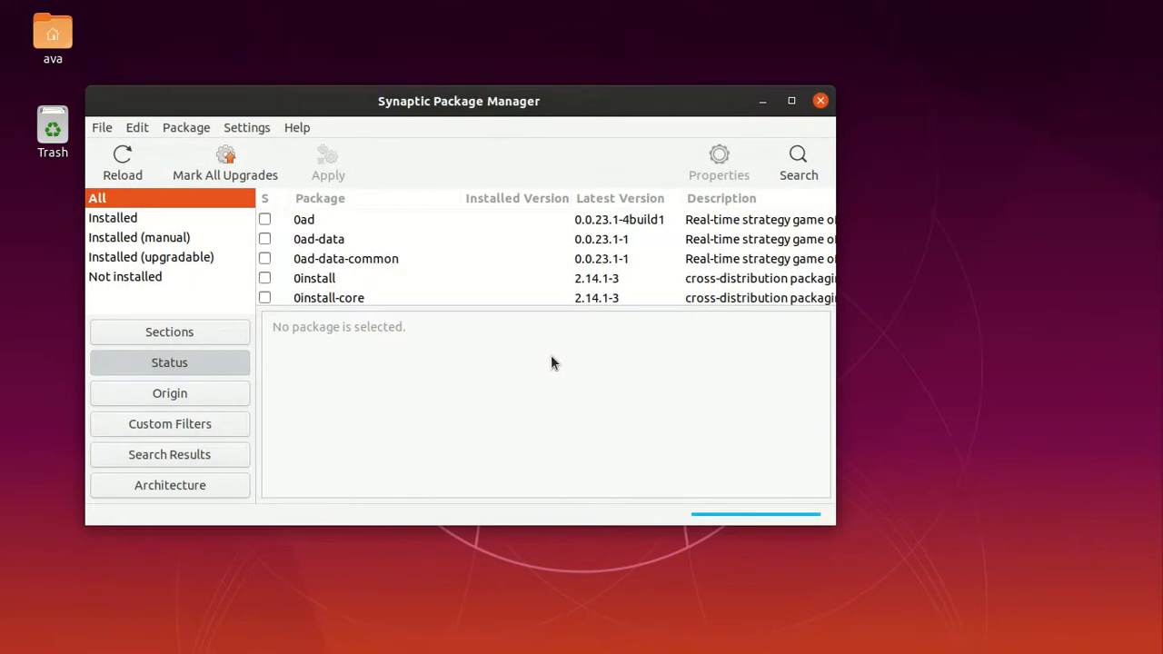
Look through the "gmp" search results for the wanted package
{"action": "scroll", "coordinate": [376, 263], "scroll_direction": "down", "scroll_amount": 8}
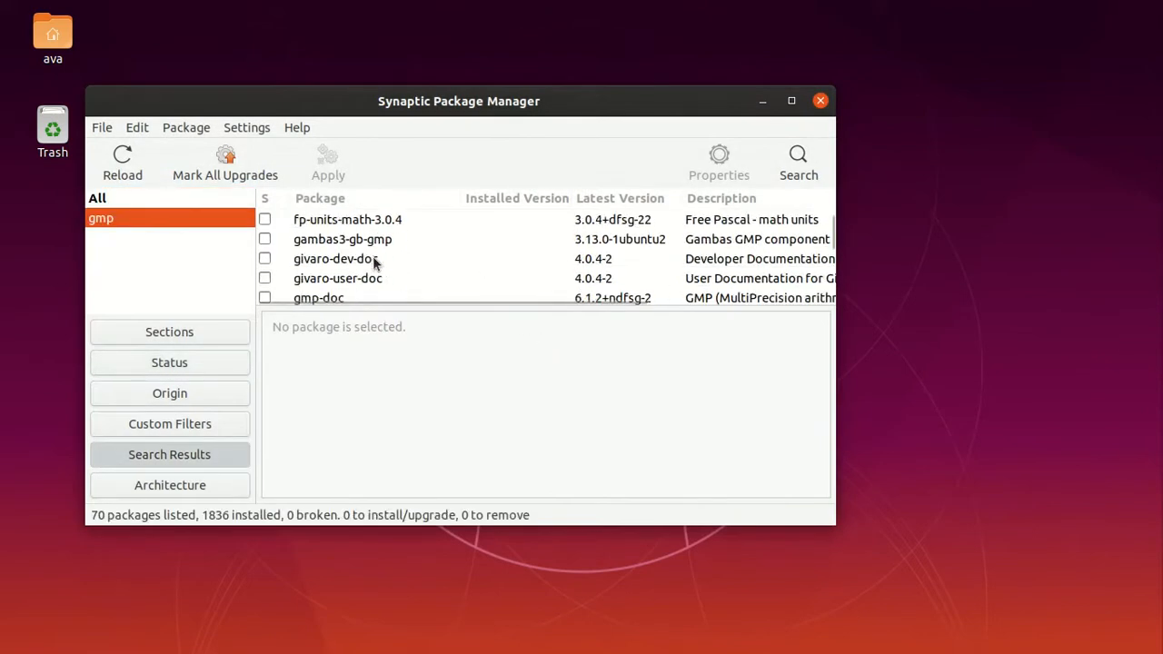
{"action": "scroll", "coordinate": [372, 272], "scroll_direction": "down", "scroll_amount": 5}
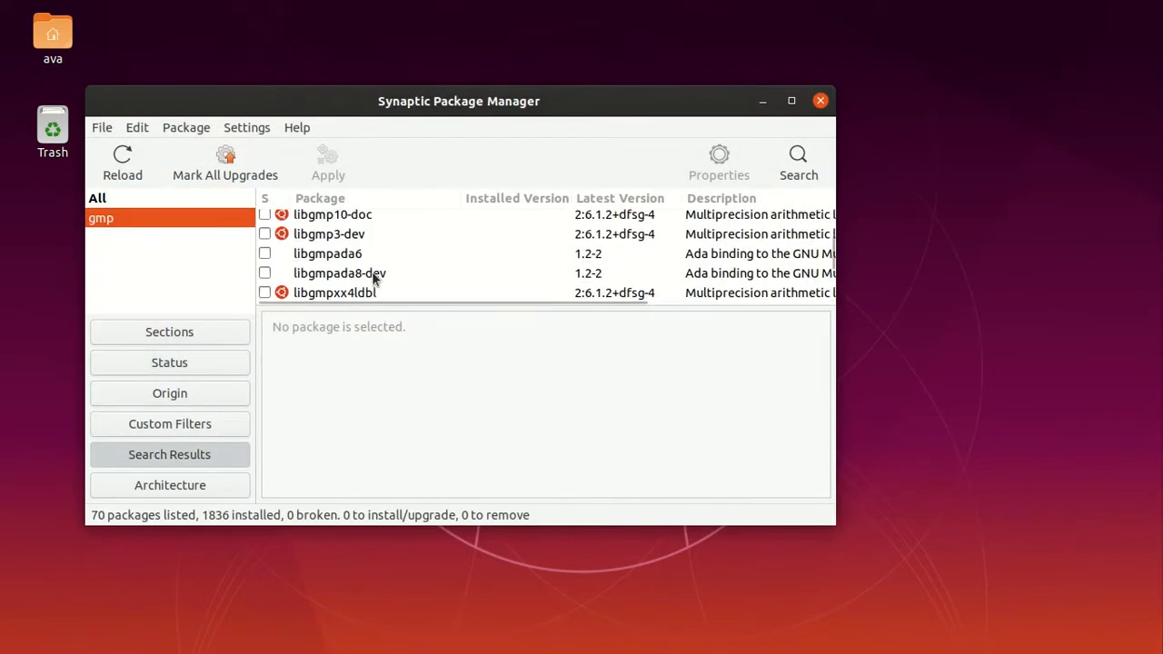
{"action": "scroll", "coordinate": [372, 273], "scroll_direction": "up", "scroll_amount": 2}
{"action": "scroll", "coordinate": [373, 272], "scroll_direction": "down", "scroll_amount": 10}
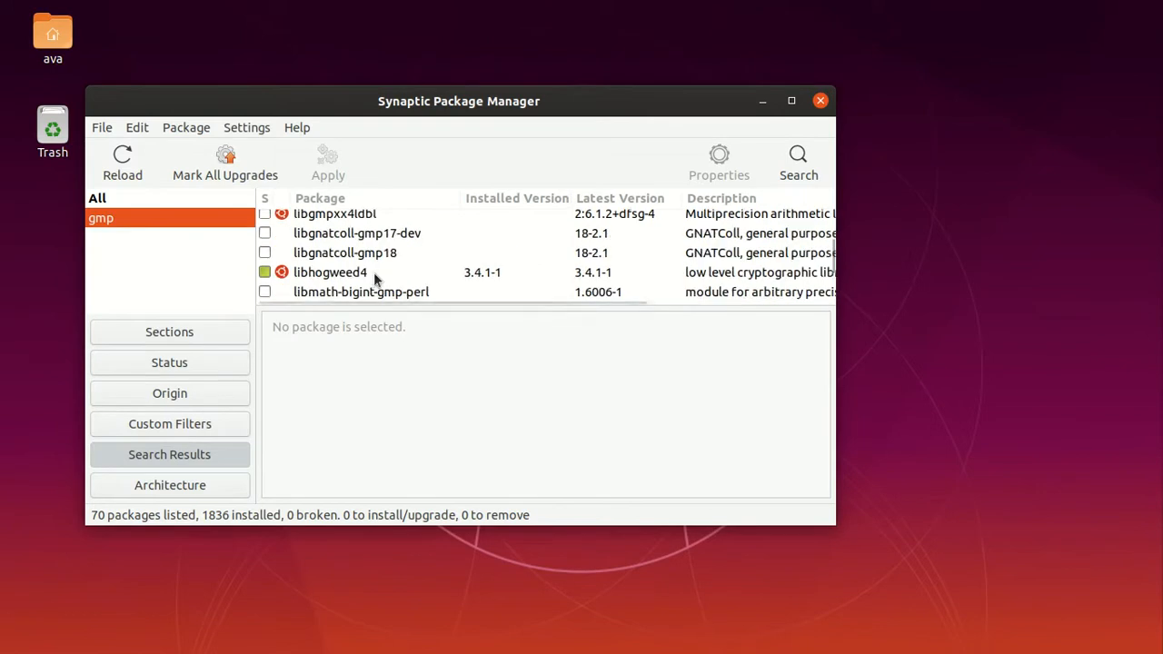
{"action": "scroll", "coordinate": [373, 274], "scroll_direction": "down", "scroll_amount": 5}
{"action": "scroll", "coordinate": [373, 272], "scroll_direction": "down", "scroll_amount": 5}
{"action": "scroll", "coordinate": [374, 272], "scroll_direction": "up", "scroll_amount": 1}
{"action": "scroll", "coordinate": [374, 272], "scroll_direction": "down", "scroll_amount": 1}
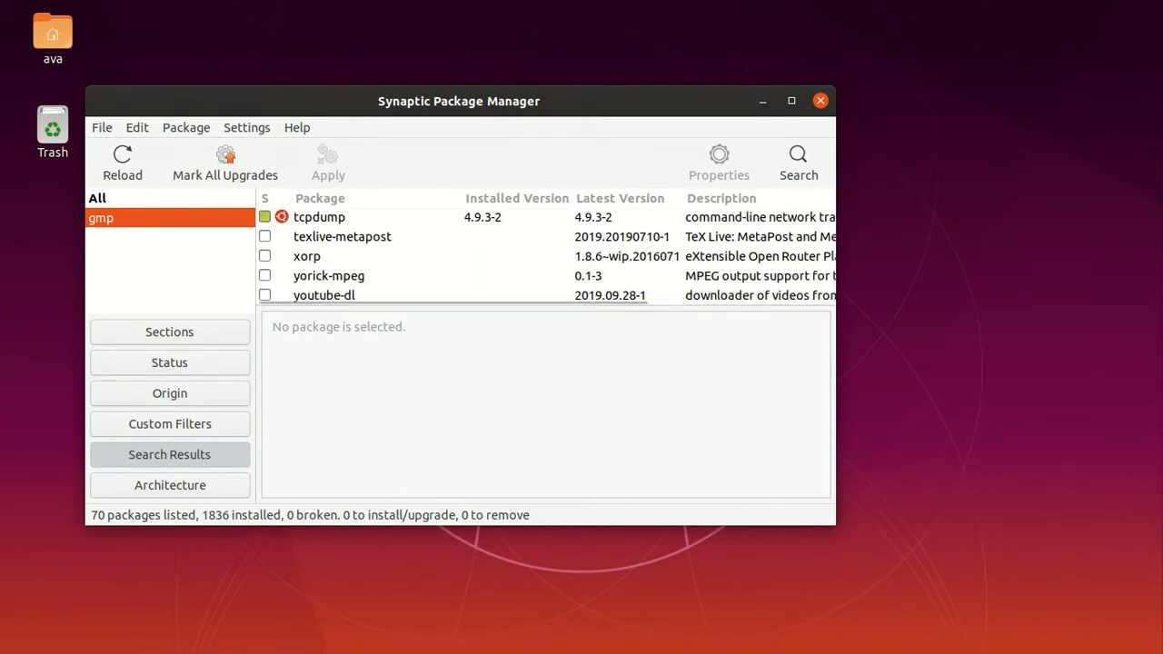
{"action": "key", "text": "ctrl+alt+t"}
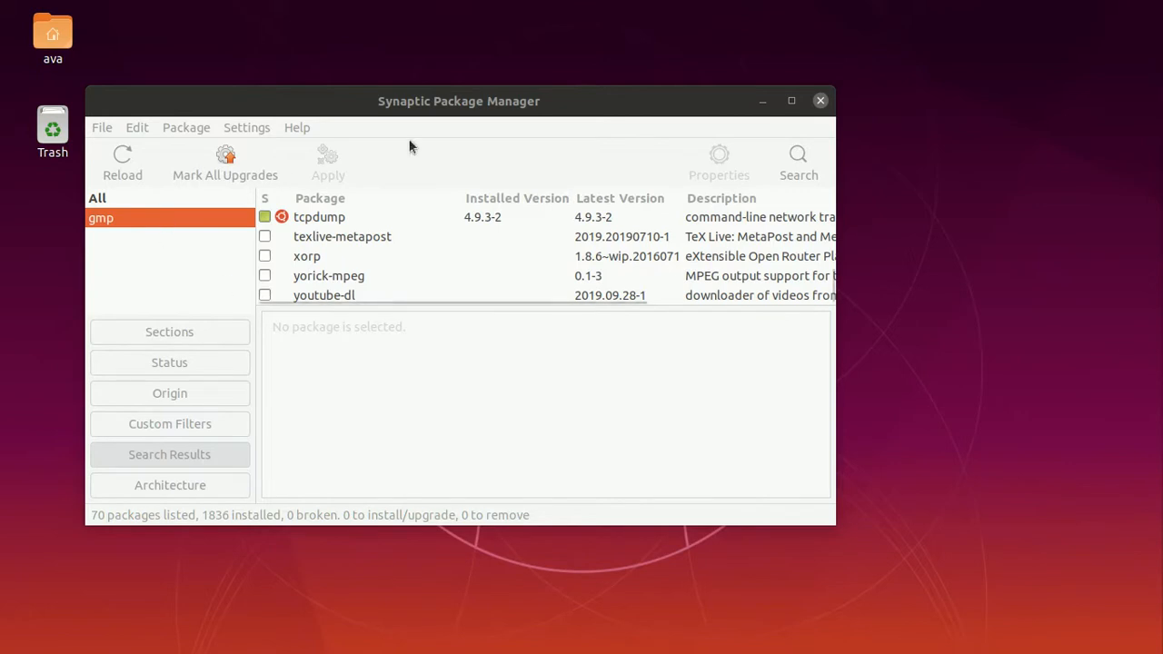
Search the package descriptions and names for "gimp"
{"action": "left_click", "coordinate": [800, 159]}
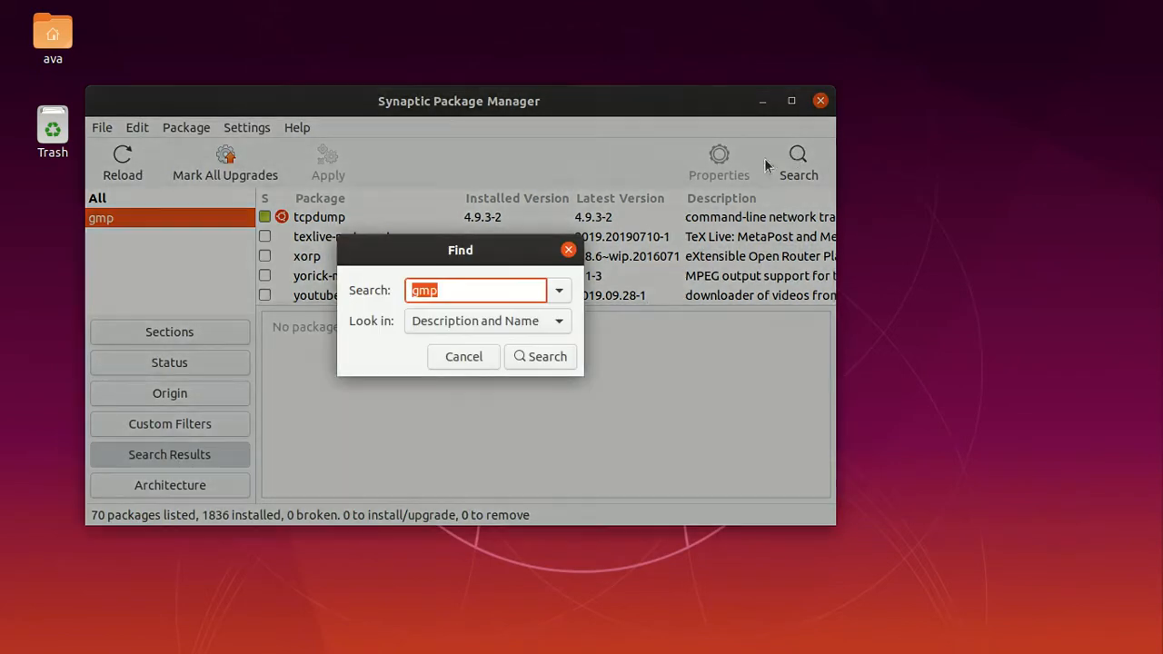
{"action": "type", "text": "gimp"}
{"action": "left_click", "coordinate": [536, 361]}
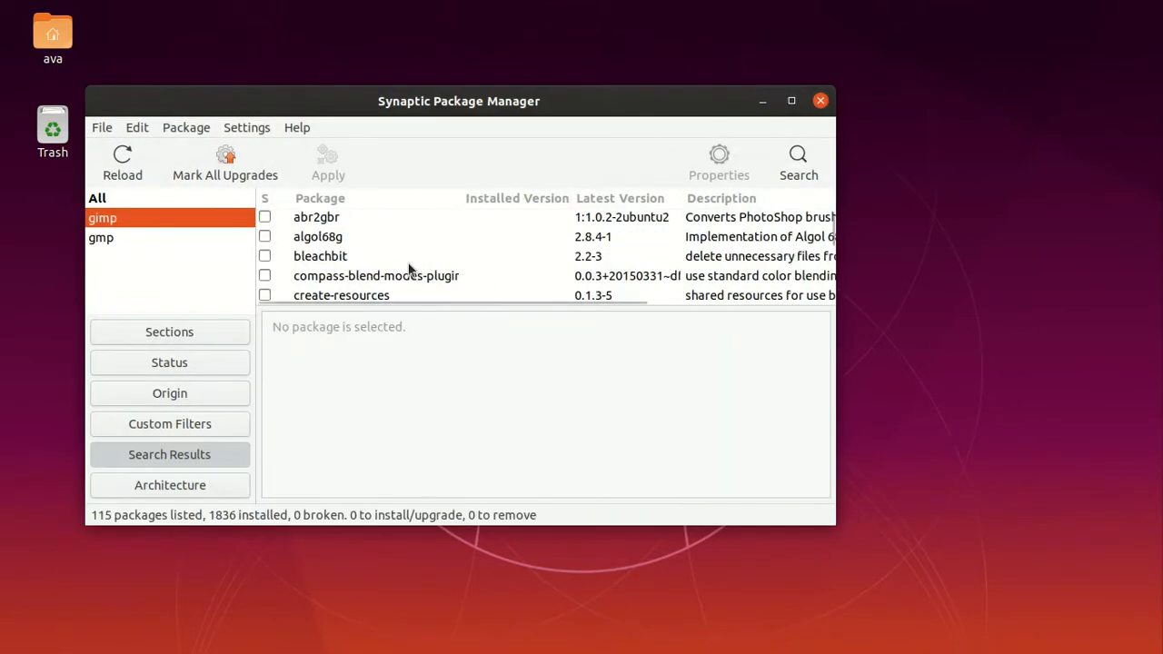
Mark the gimp package for installation together with its additional required packages
{"action": "scroll", "coordinate": [338, 225], "scroll_direction": "down", "scroll_amount": 1}
{"action": "scroll", "coordinate": [336, 236], "scroll_direction": "down", "scroll_amount": 5}
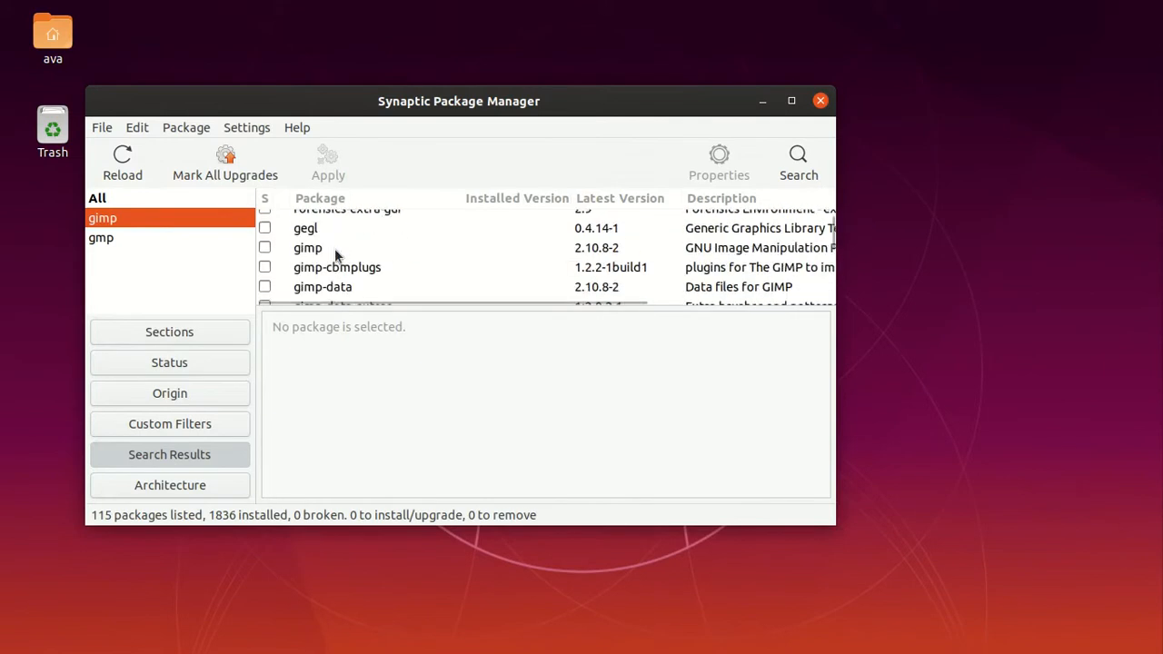
{"action": "left_click", "coordinate": [265, 248]}
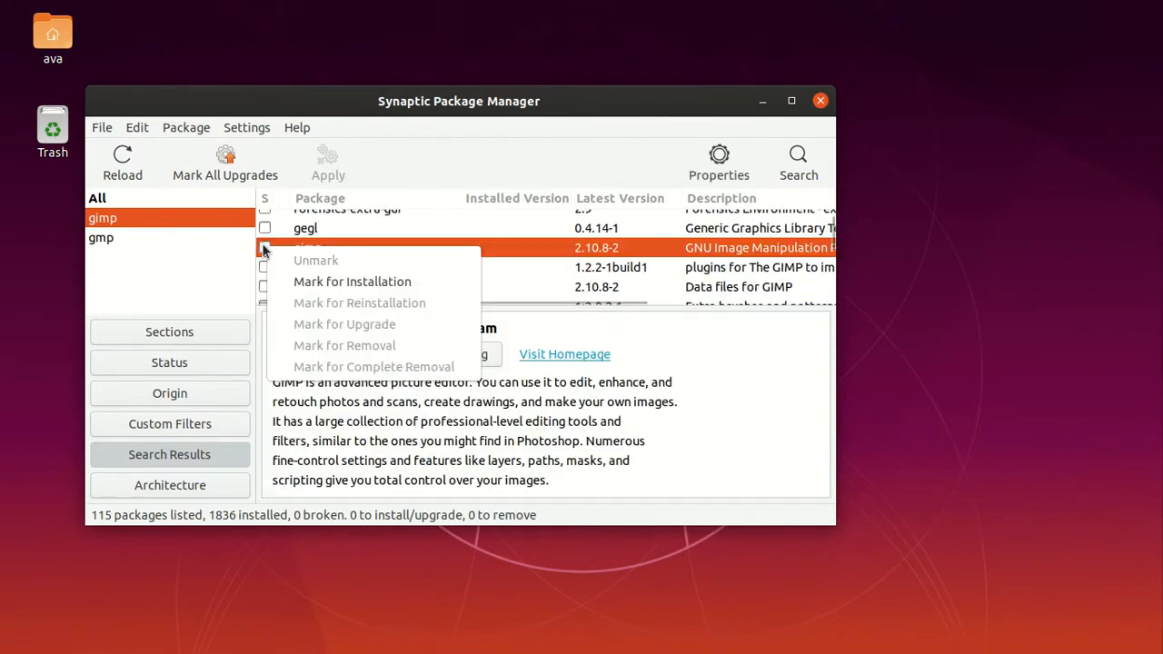
{"action": "left_click", "coordinate": [379, 283]}
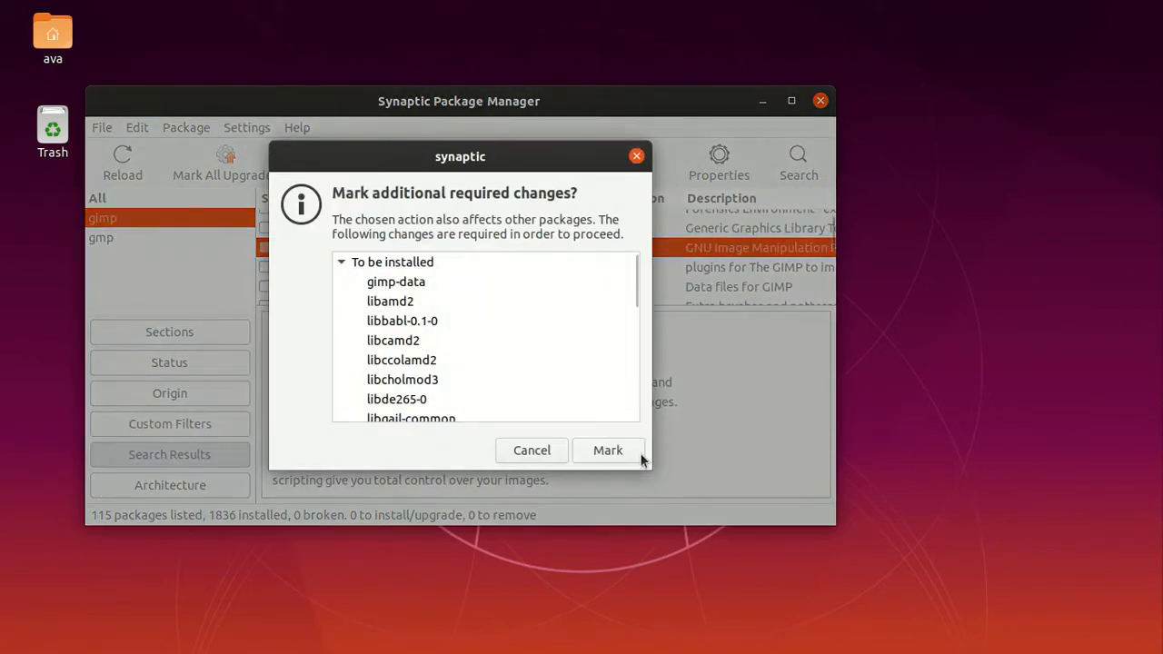
{"action": "left_click", "coordinate": [635, 451]}
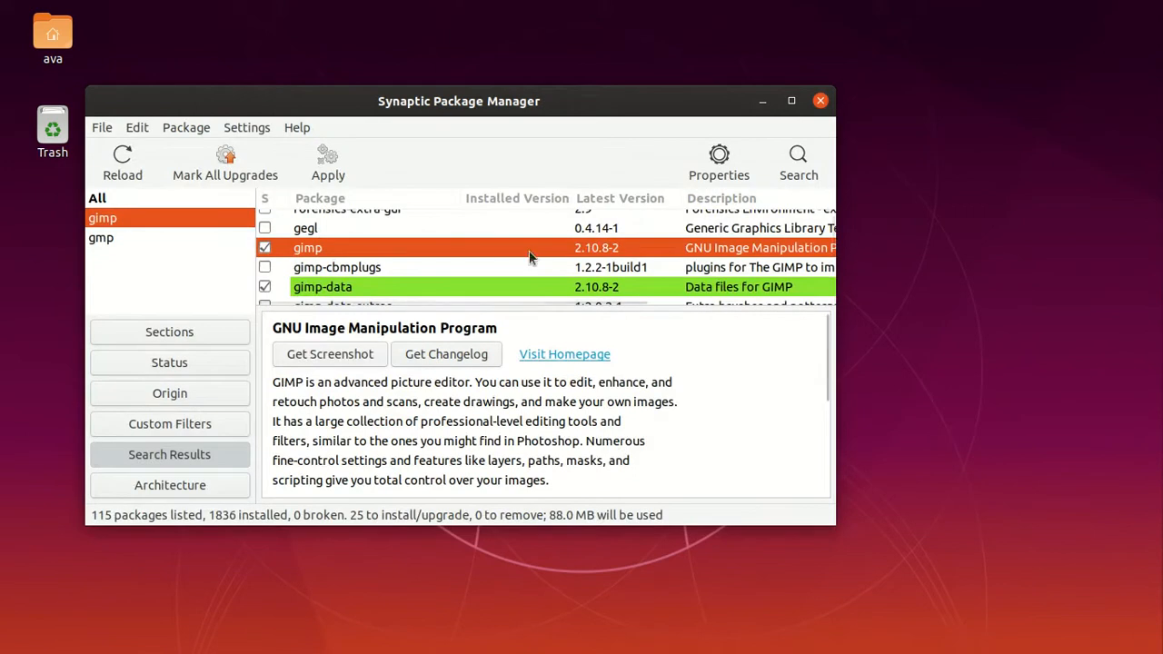
Review the marked gimp packages and apply the changes to install them
{"action": "scroll", "coordinate": [385, 264], "scroll_direction": "down", "scroll_amount": 3}
{"action": "scroll", "coordinate": [351, 261], "scroll_direction": "up", "scroll_amount": 2}
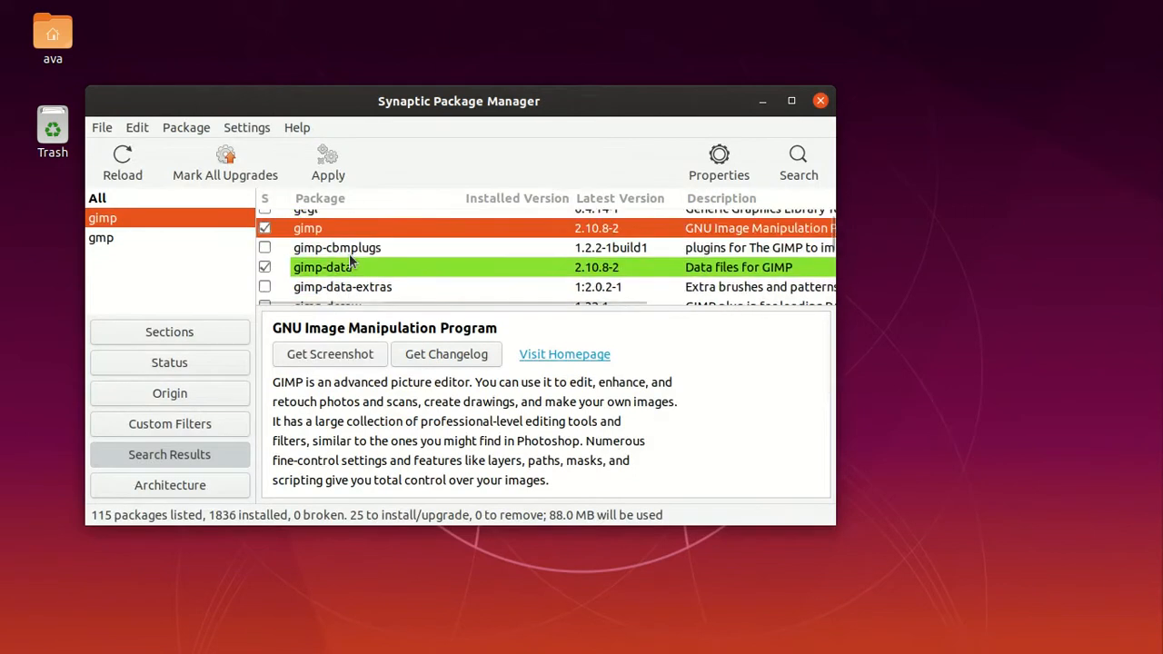
{"action": "scroll", "coordinate": [596, 248], "scroll_direction": "up", "scroll_amount": 2}
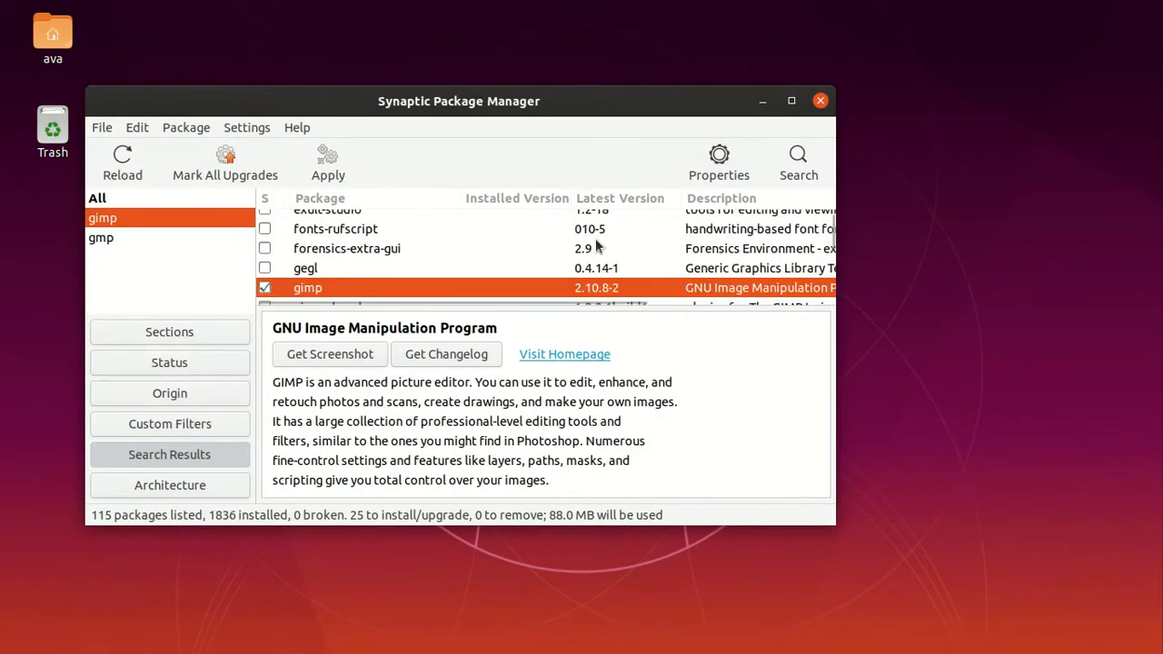
{"action": "scroll", "coordinate": [546, 253], "scroll_direction": "down", "scroll_amount": 3}
{"action": "scroll", "coordinate": [464, 269], "scroll_direction": "up", "scroll_amount": 3}
{"action": "left_click", "coordinate": [323, 171]}
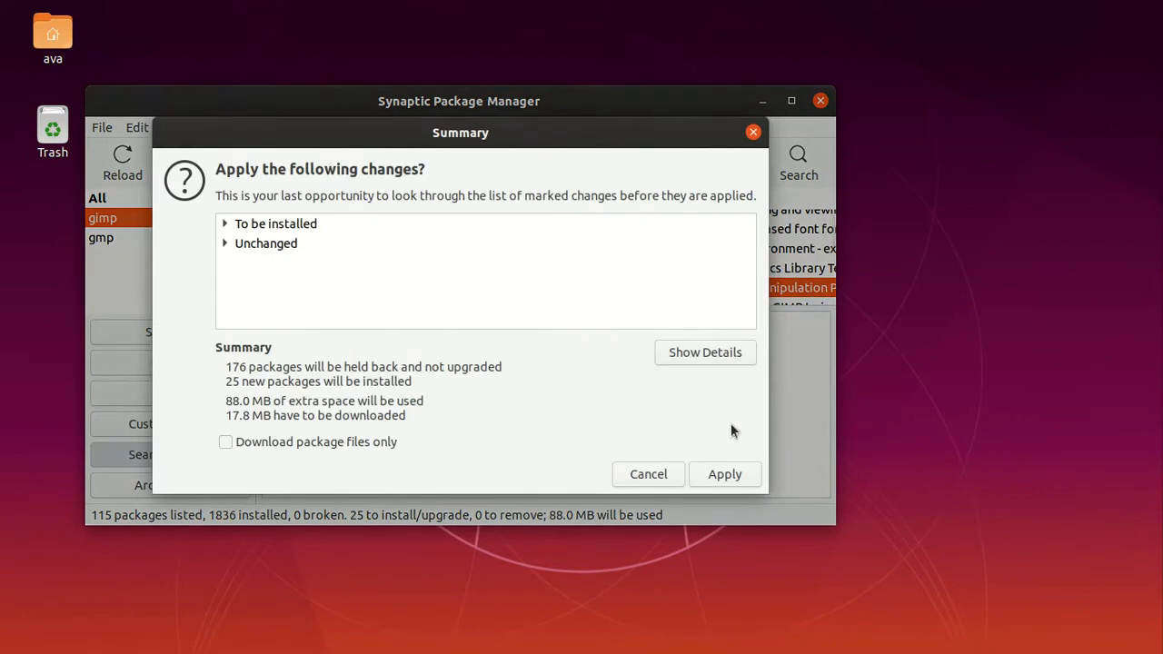
{"action": "left_click", "coordinate": [720, 469]}
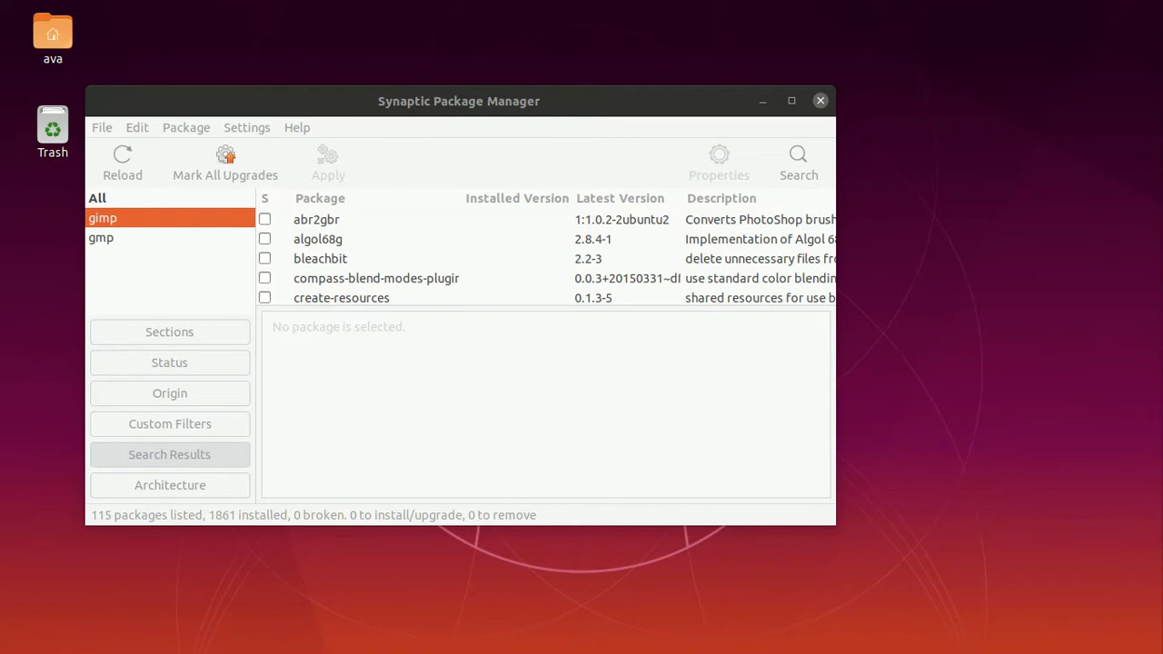
Switch to GIMP and create a new 1920 × 1080 px image filled with transparency
{"action": "left_click_drag", "start_coordinate": [1162, 141], "coordinate": [631, 7]}
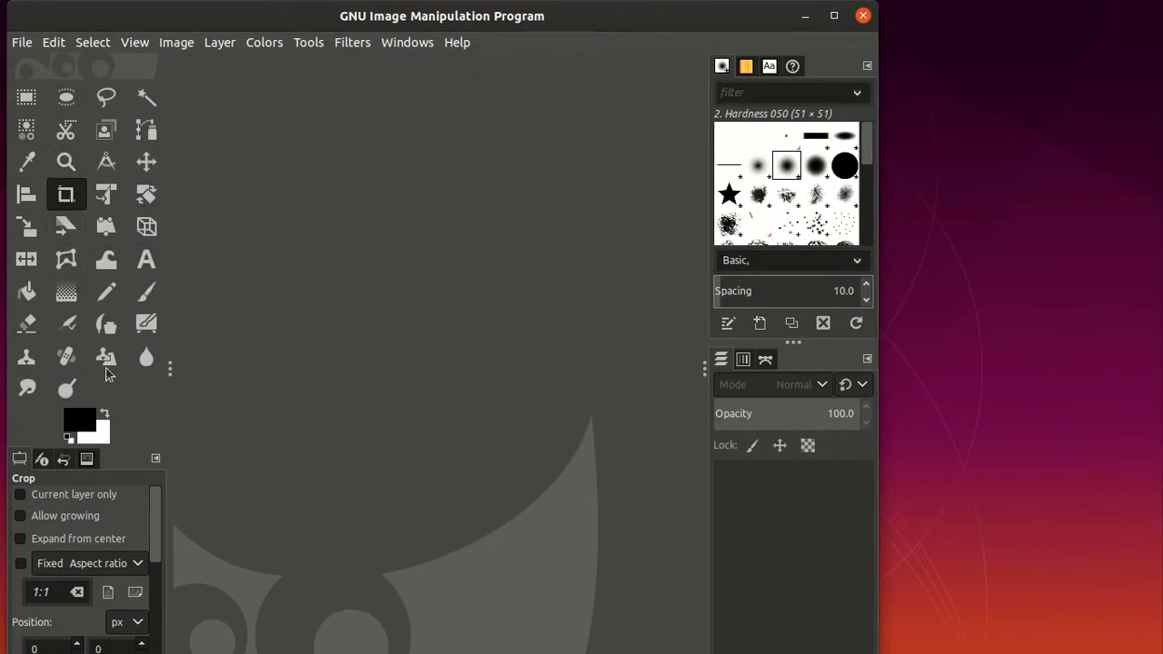
{"action": "left_click_drag", "start_coordinate": [516, 22], "coordinate": [562, 22]}
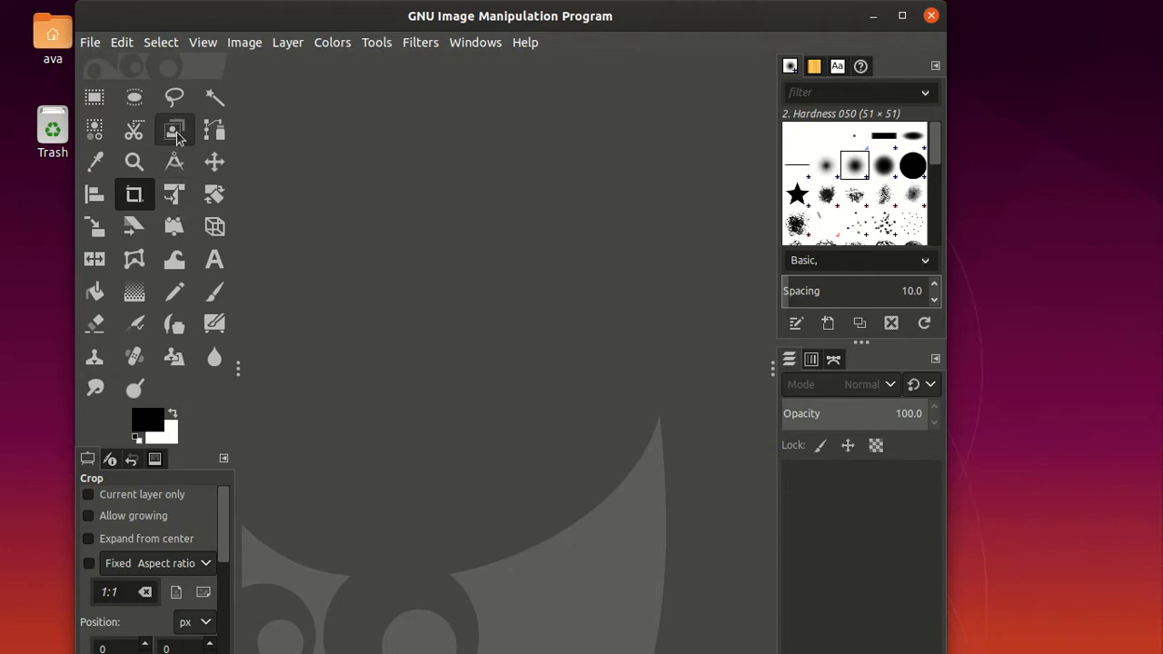
{"action": "left_click", "coordinate": [88, 42]}
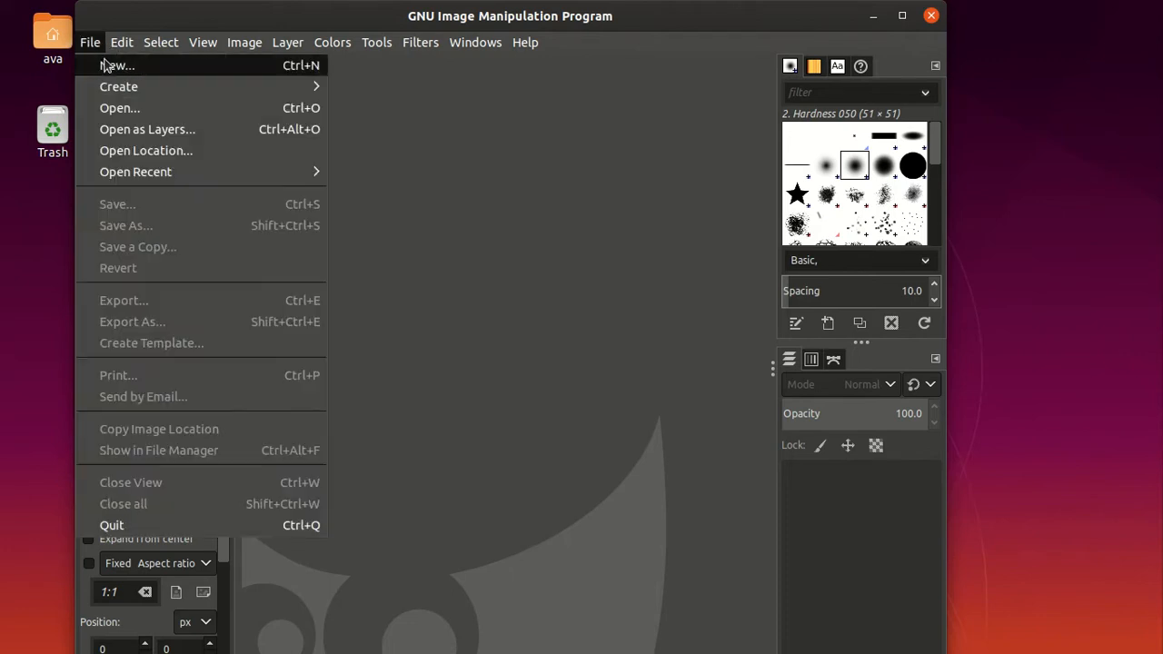
{"action": "left_click", "coordinate": [108, 67]}
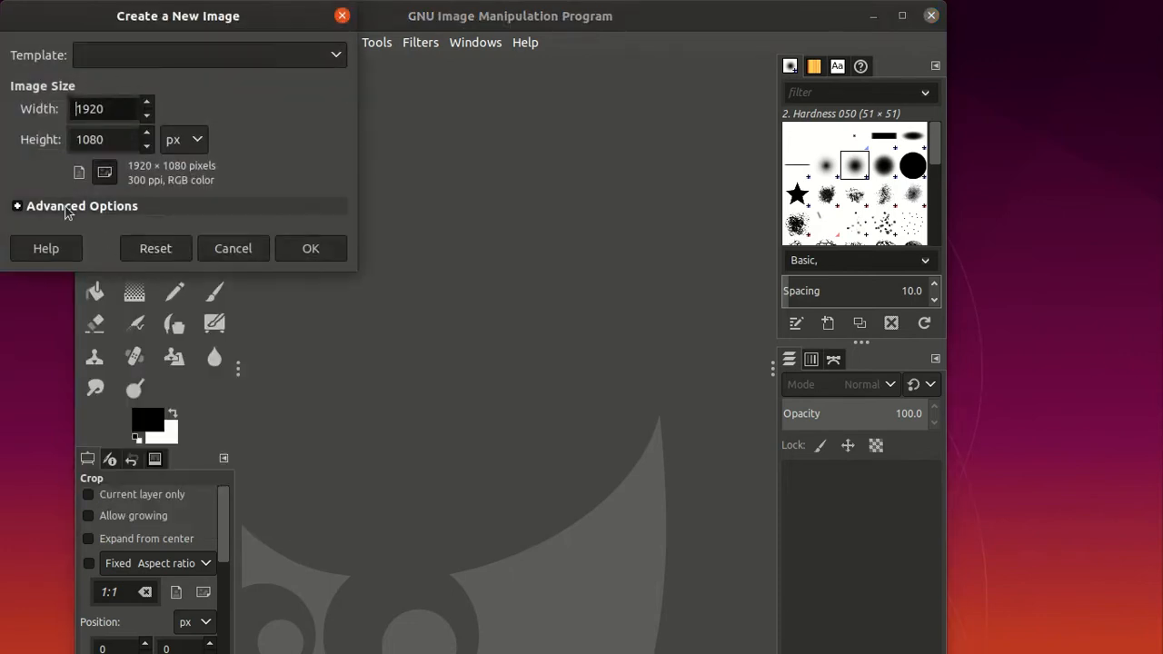
{"action": "left_click", "coordinate": [64, 208]}
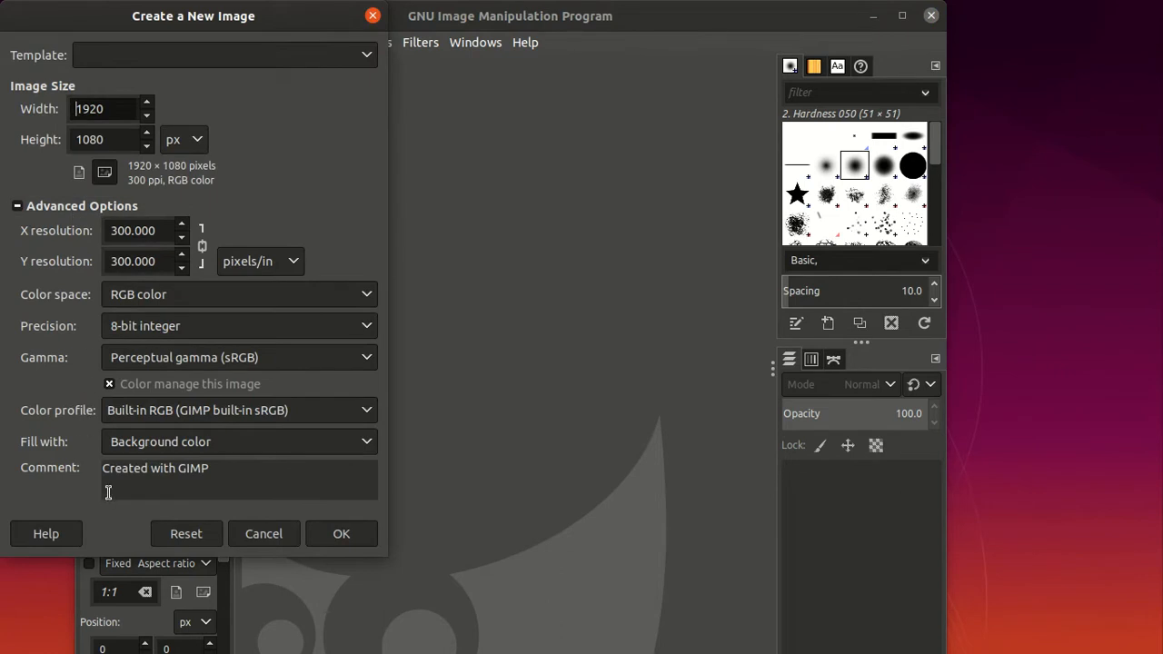
{"action": "left_click", "coordinate": [177, 442]}
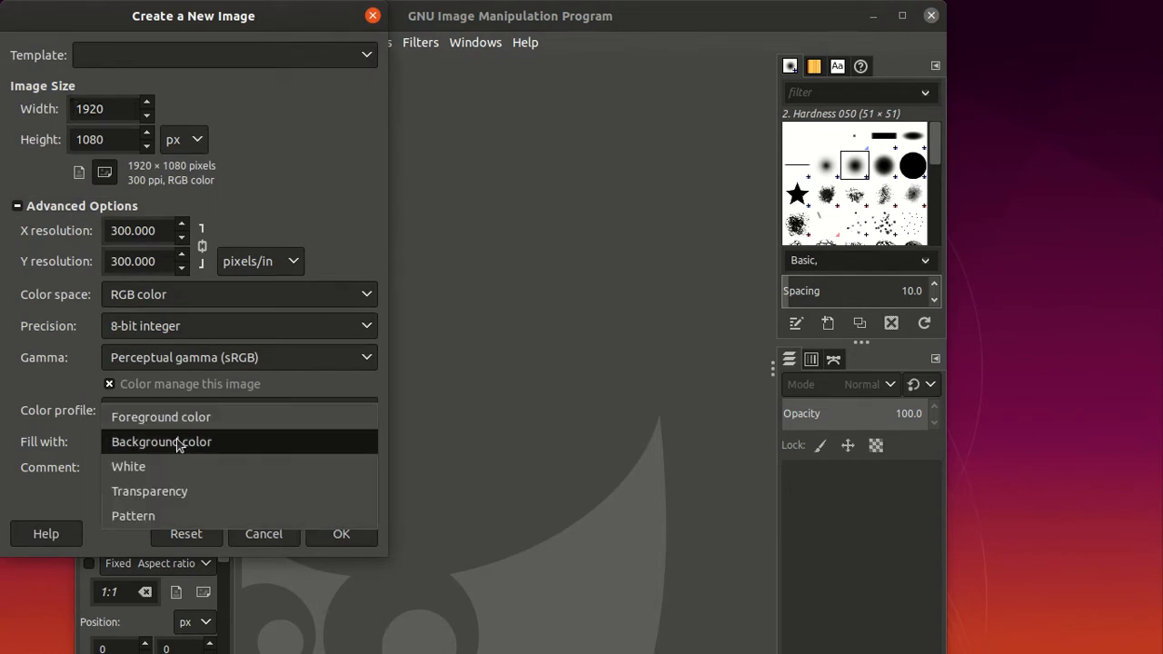
{"action": "left_click", "coordinate": [177, 491]}
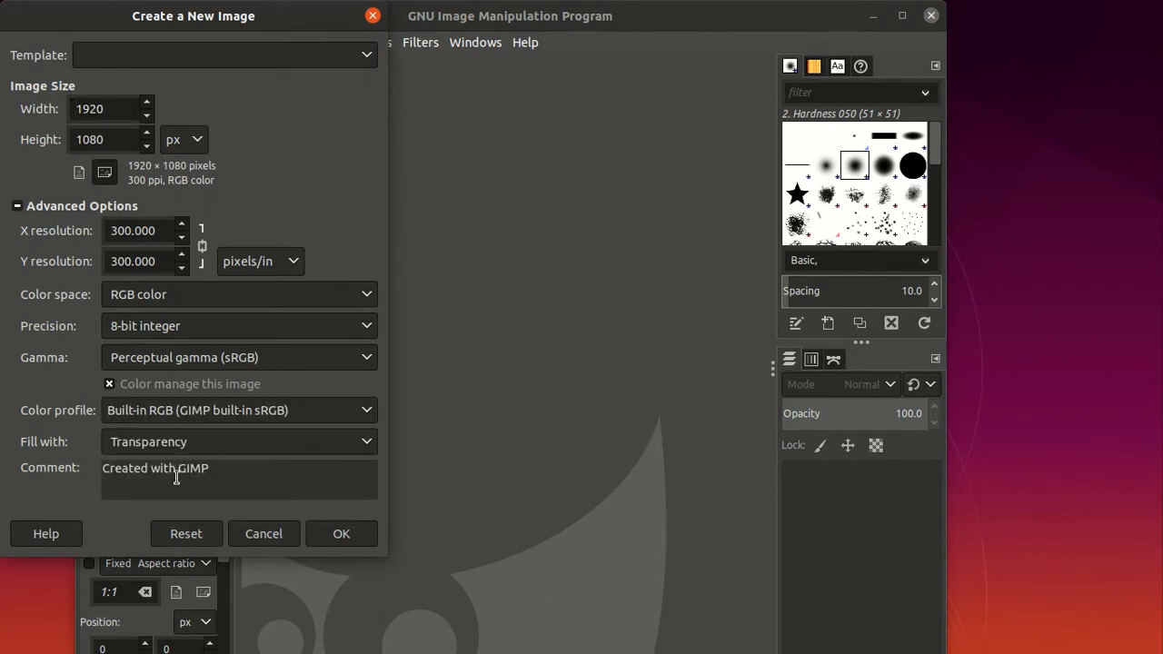
{"action": "left_click", "coordinate": [346, 532]}
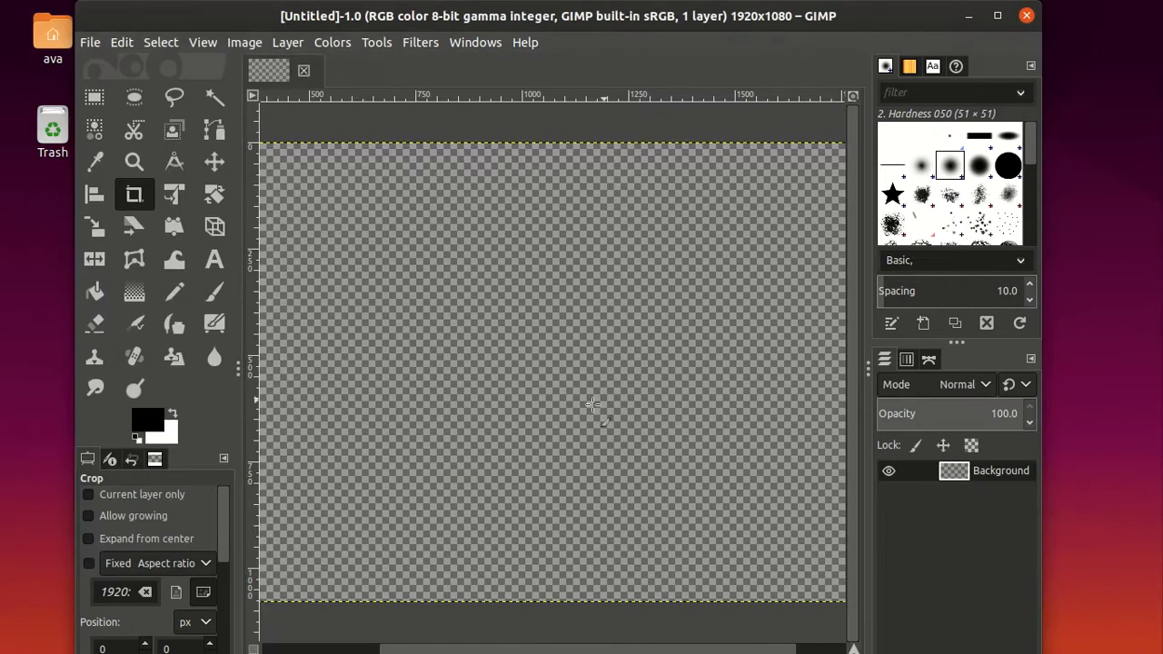
Add the text "Azania Tutorials" to the transparent image with the Text tool, in Sans-serif at 62 px
{"action": "left_click", "coordinate": [215, 260]}
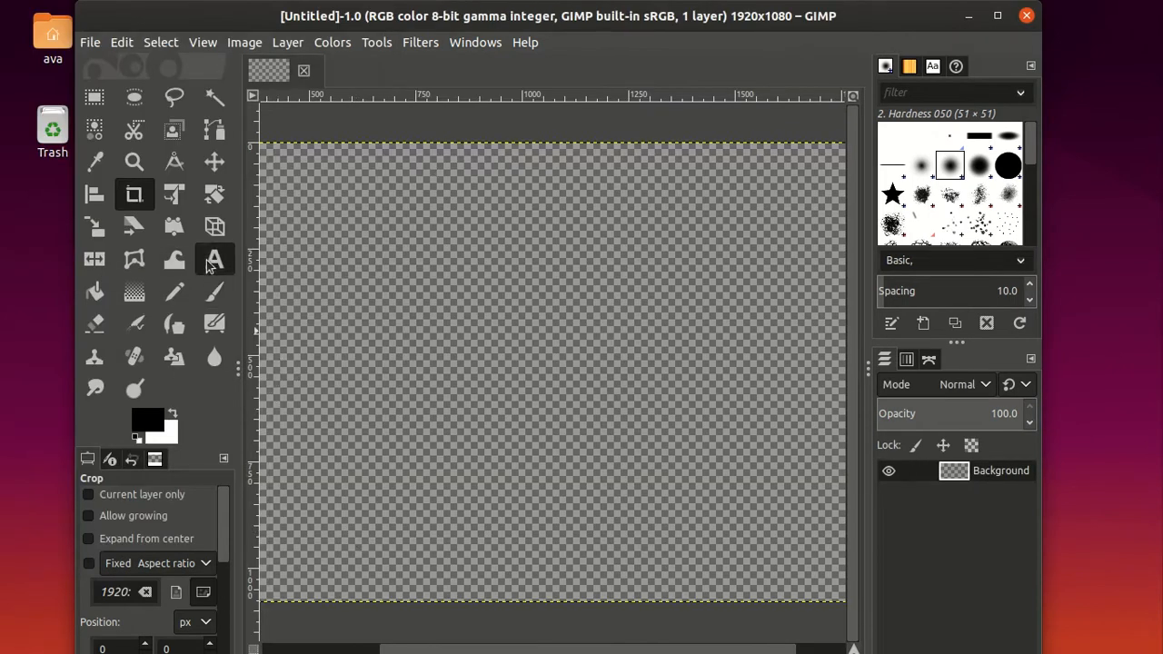
{"action": "left_click", "coordinate": [397, 301]}
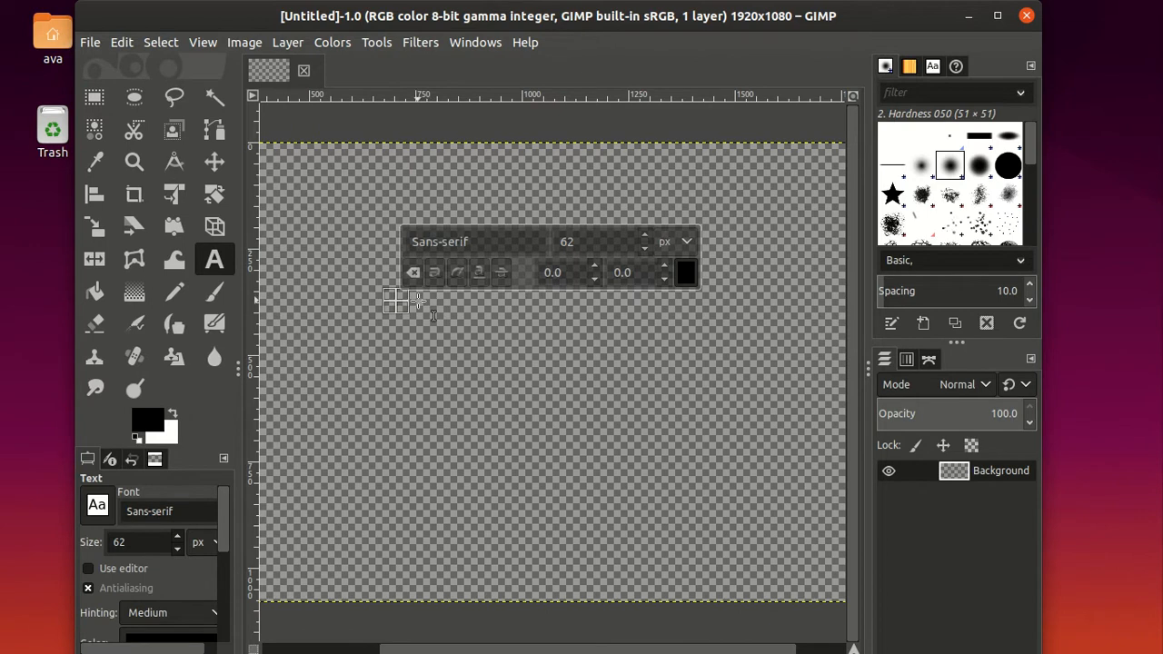
{"action": "type", "text": "Az"}
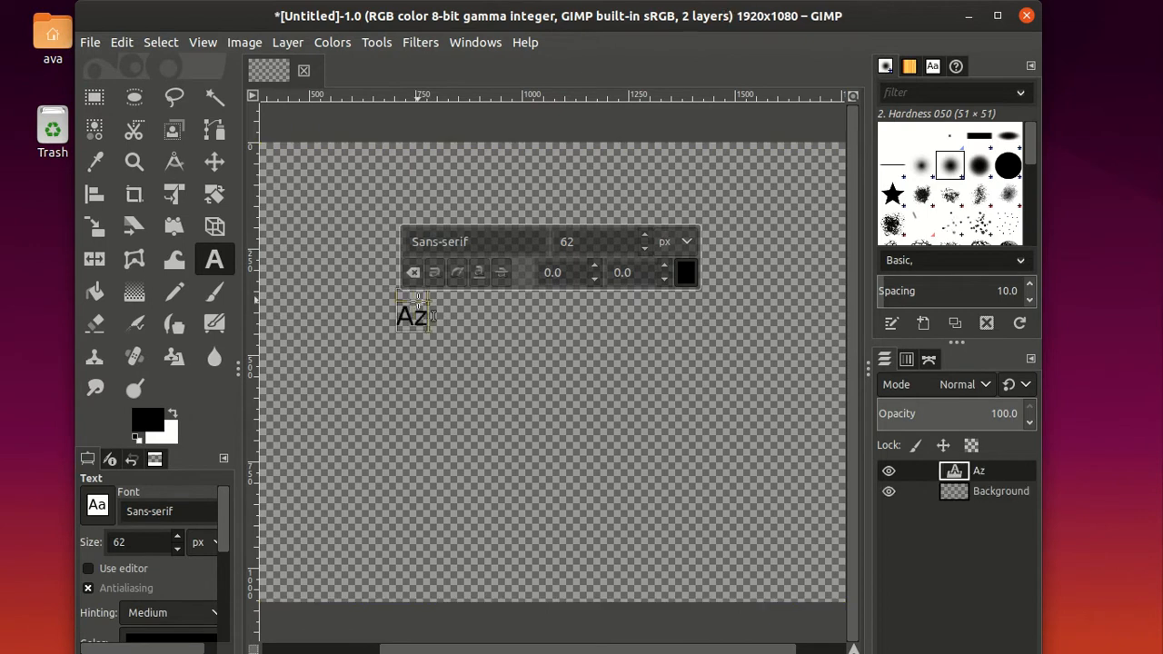
{"action": "type", "text": "ani T"}
{"action": "key", "text": "BackSpace"}
{"action": "key", "text": "BackSpace"}
{"action": "key", "text": "BackSpace"}
{"action": "type", "text": "ia"}
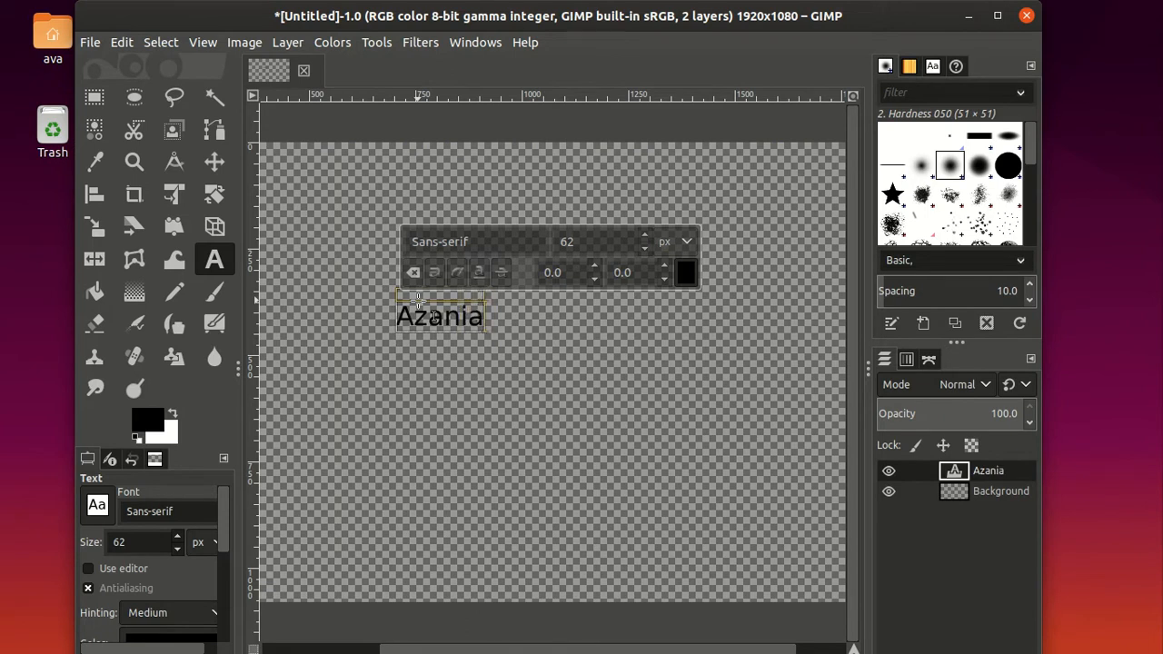
{"action": "type", "text": " Tutorials"}
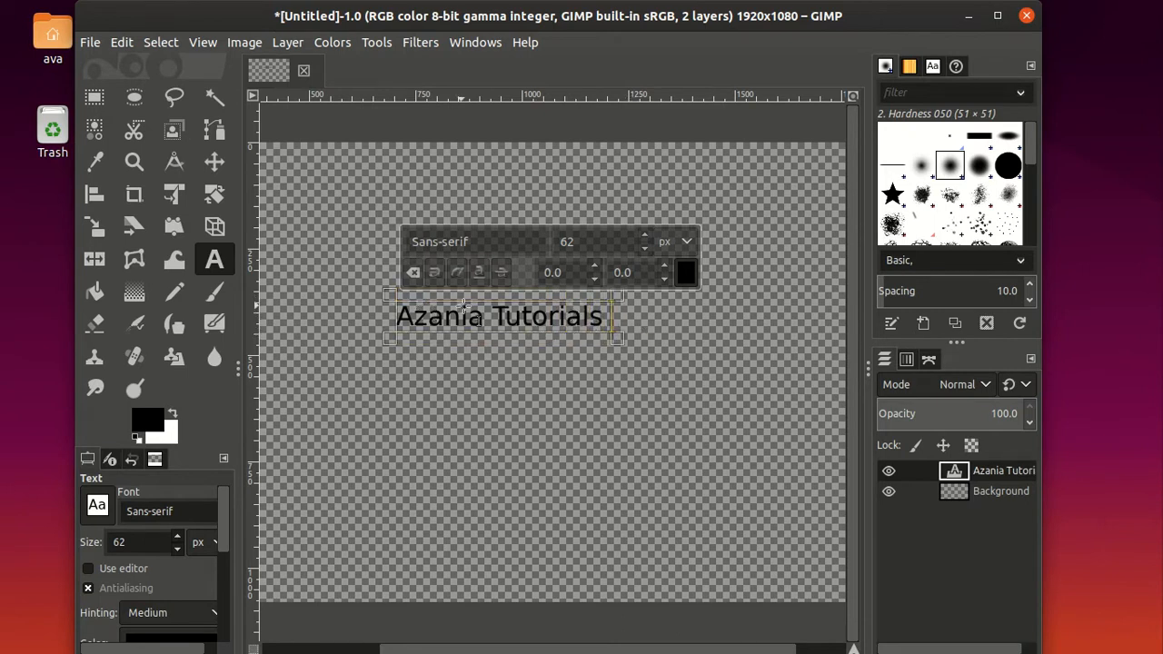
Change the colour of the word "Tutorials" in the text layer to red (f92323)
{"action": "double_click", "coordinate": [515, 309]}
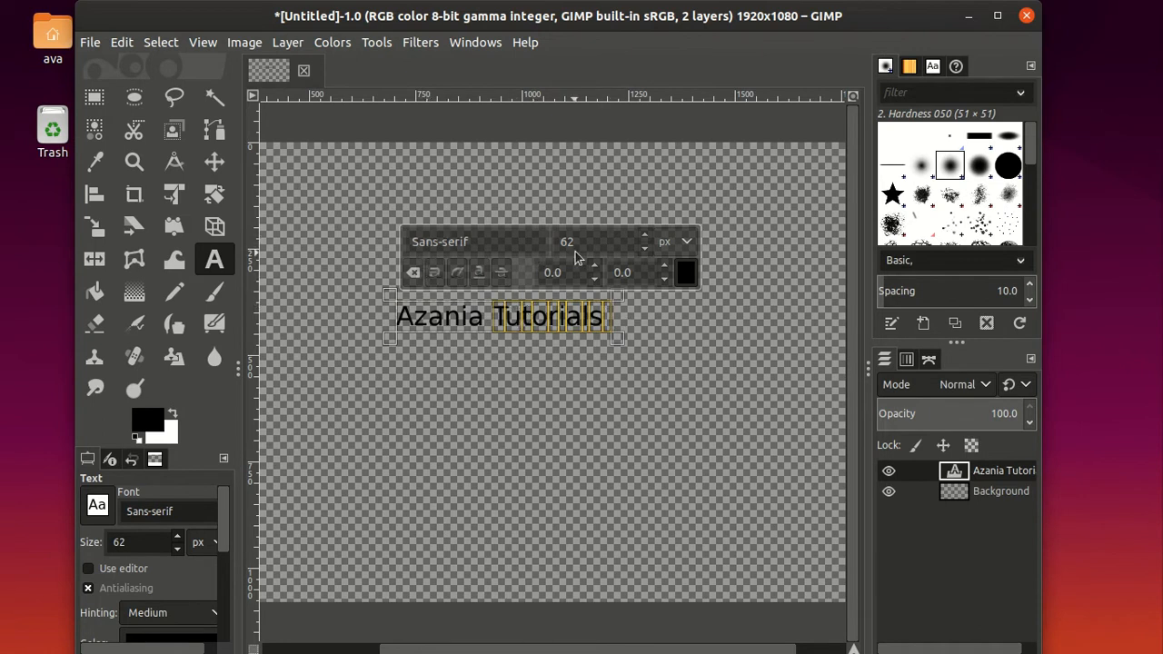
{"action": "left_click", "coordinate": [686, 273]}
{"action": "left_click", "coordinate": [616, 168]}
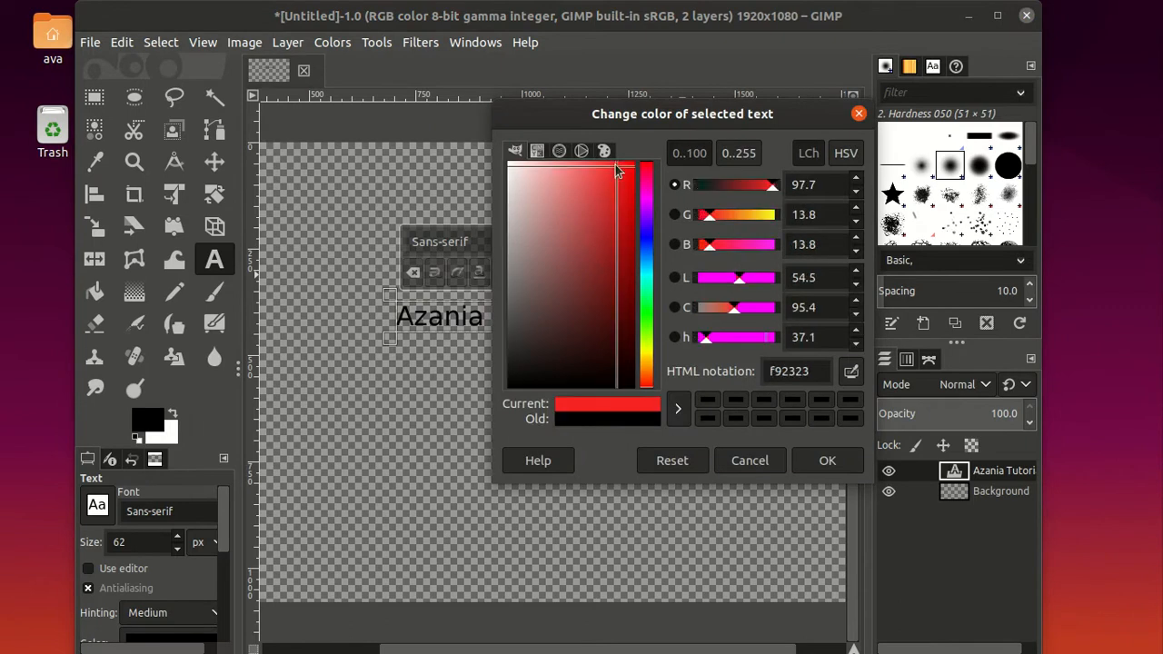
{"action": "left_click", "coordinate": [827, 460]}
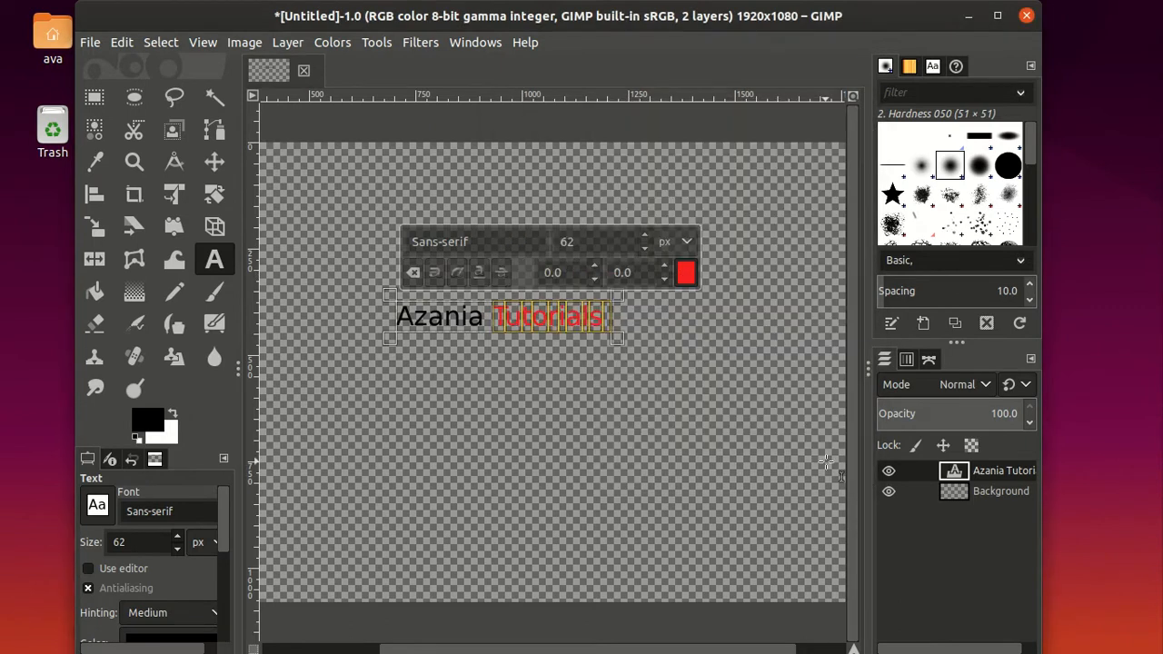
{"action": "left_click", "coordinate": [563, 359]}
{"action": "left_click", "coordinate": [470, 315]}
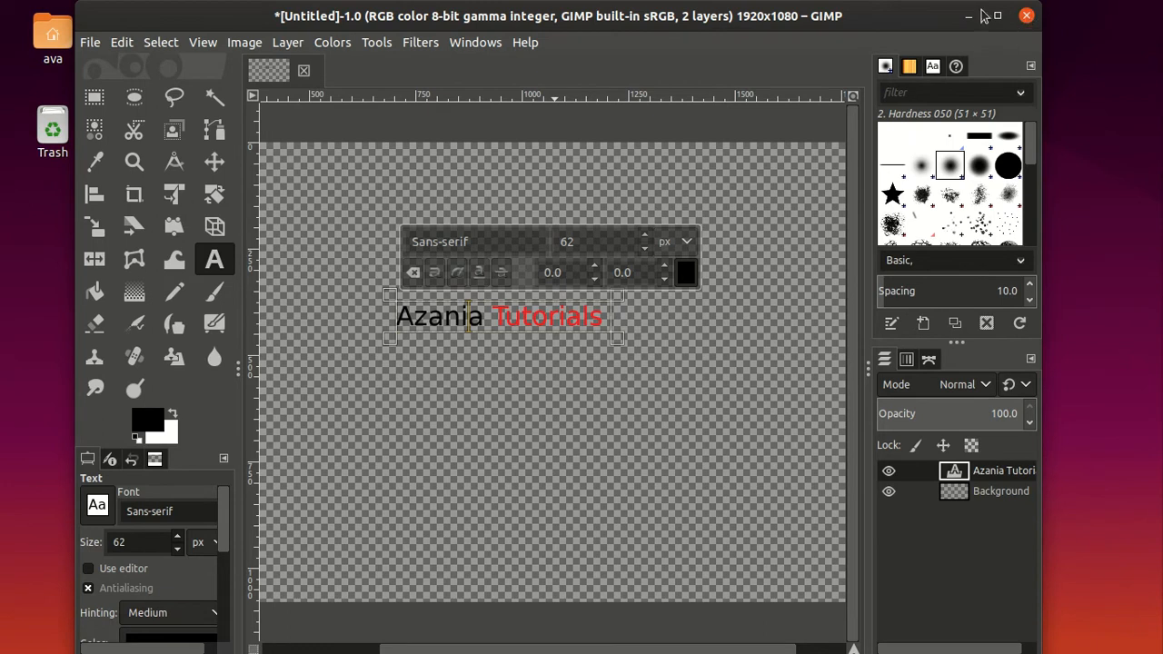
Quit GIMP and discard the unsaved changes to the untitled image
{"action": "left_click", "coordinate": [1025, 19]}
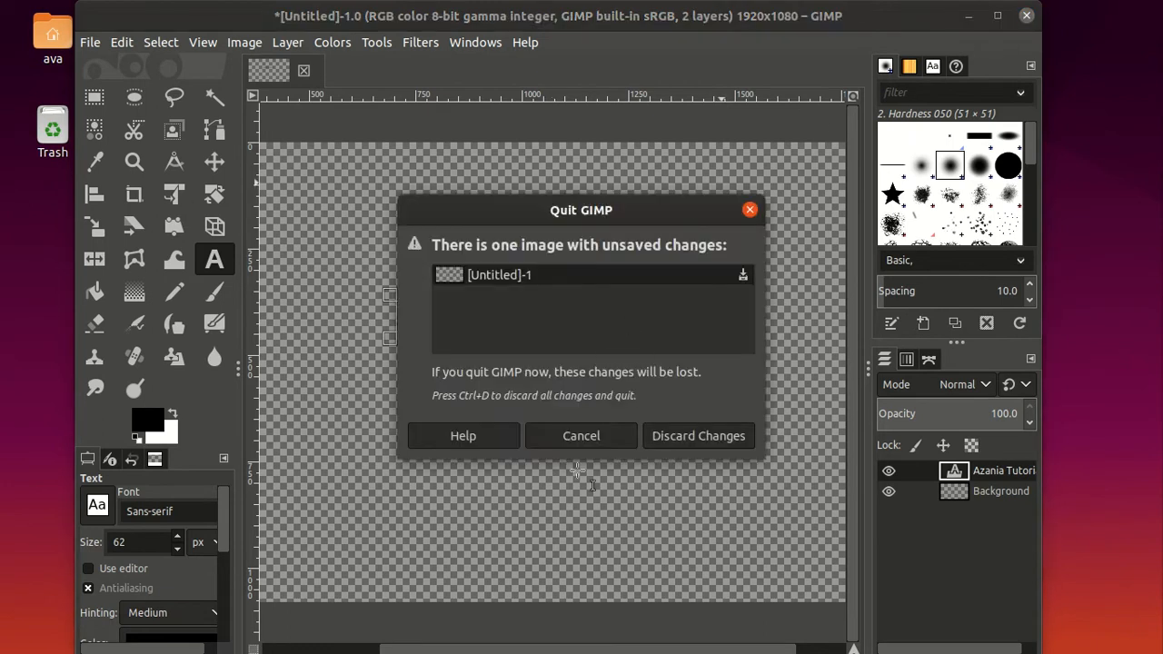
{"action": "left_click", "coordinate": [669, 443]}
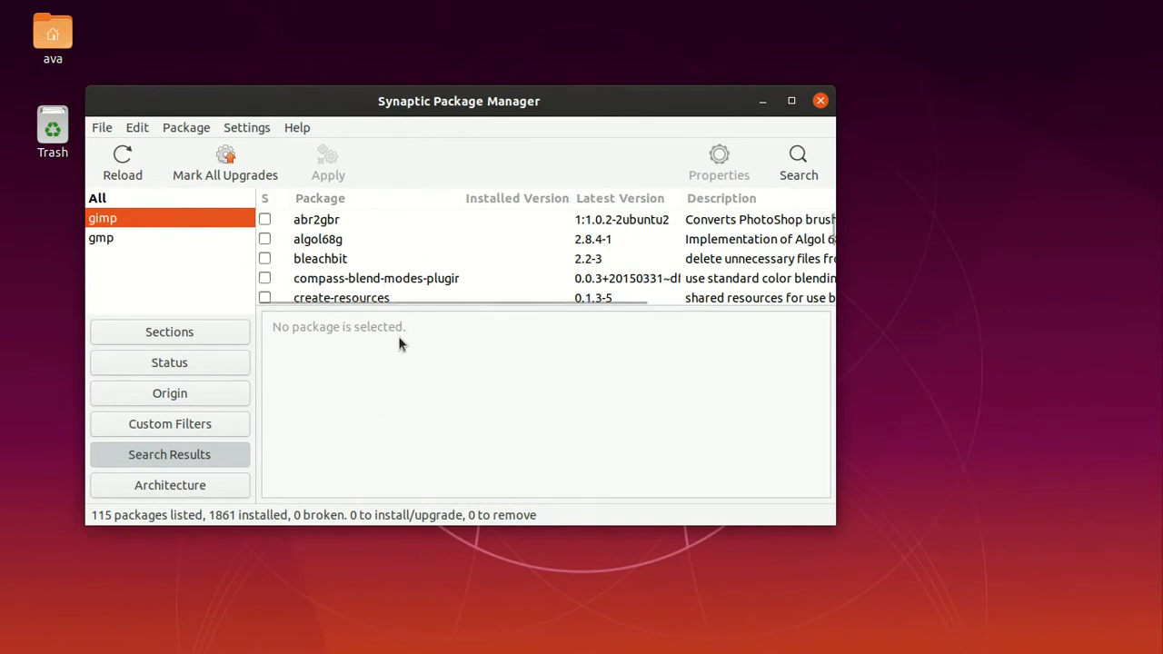
Search the package descriptions and names in Synaptic Package Manager for "wine"
{"action": "left_click", "coordinate": [795, 160]}
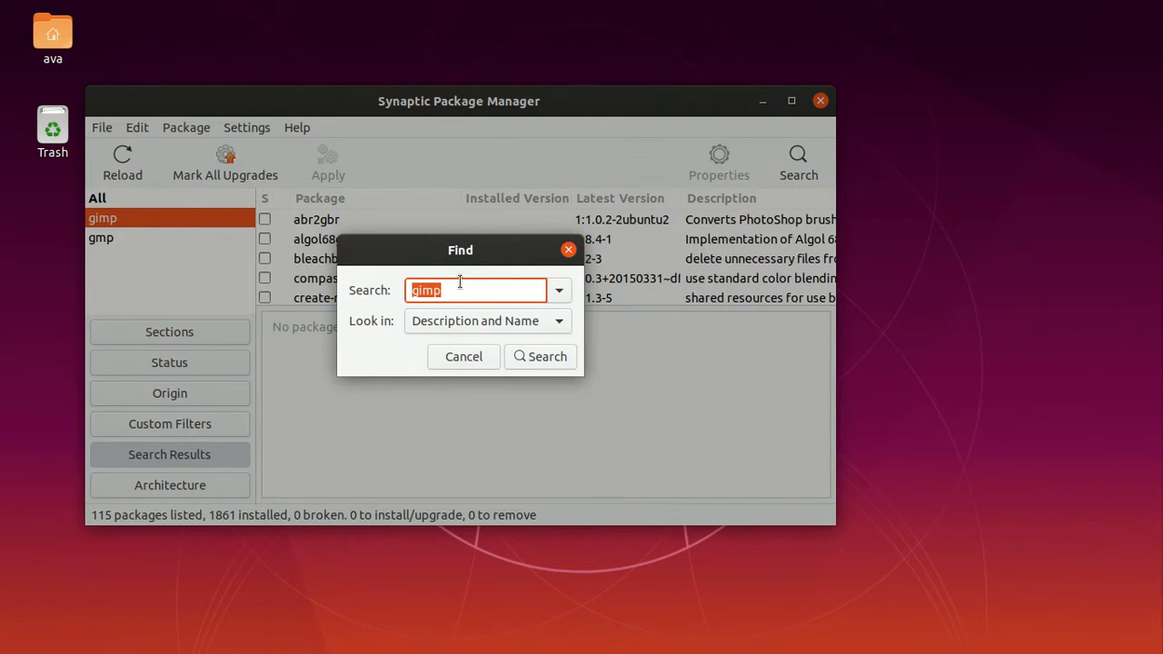
{"action": "key", "text": "BackSpace"}
{"action": "type", "text": "wine"}
{"action": "left_click", "coordinate": [542, 356]}
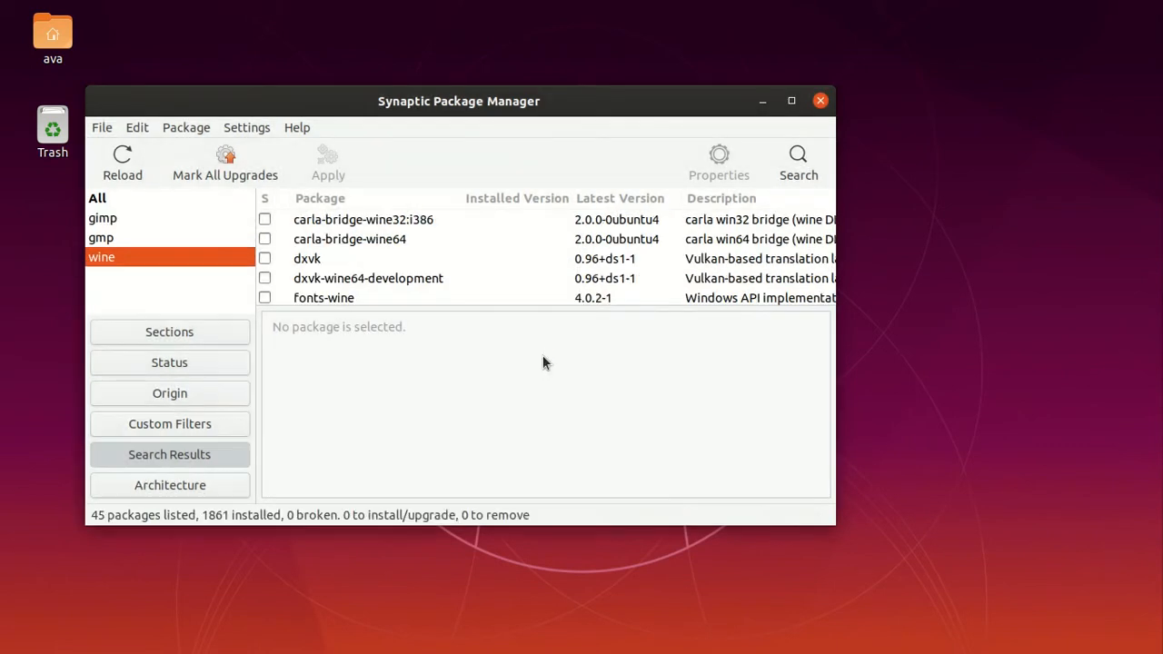
Mark the wine package for installation together with its additional required packages
{"action": "scroll", "coordinate": [389, 270], "scroll_direction": "down", "scroll_amount": 5}
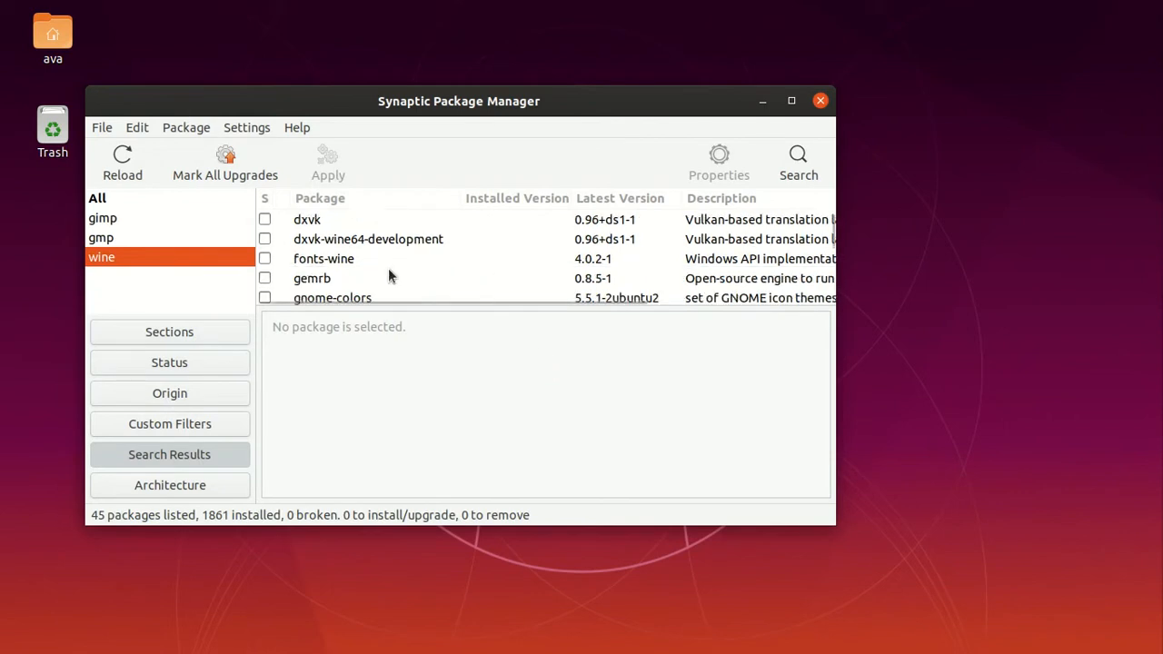
{"action": "scroll", "coordinate": [388, 276], "scroll_direction": "down", "scroll_amount": 7}
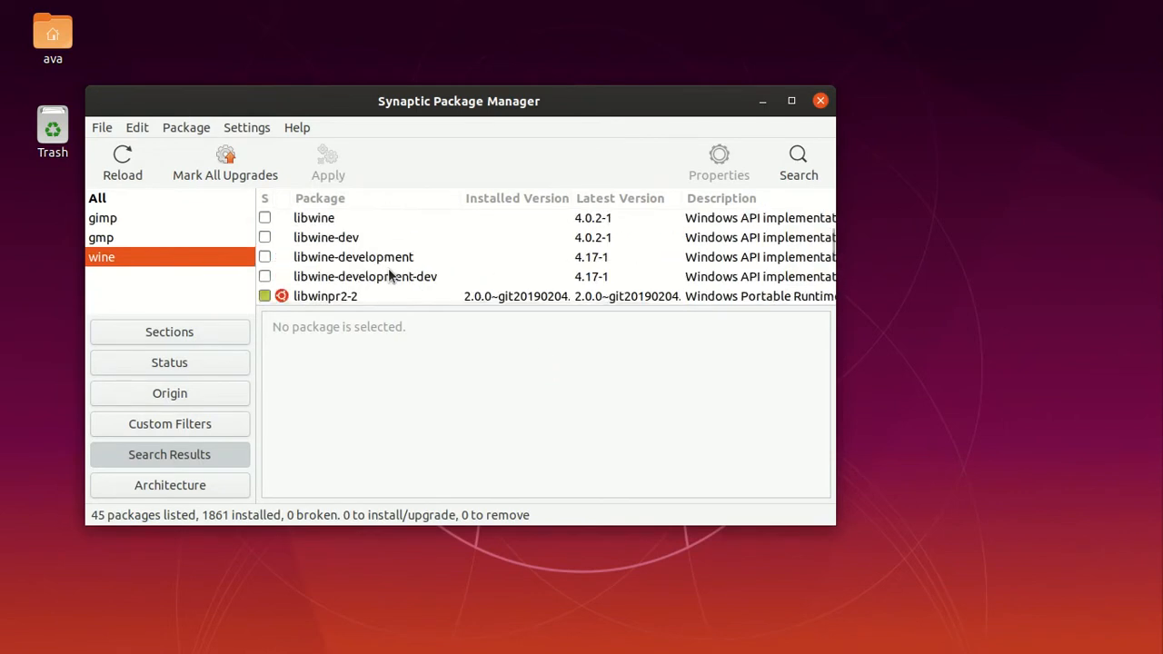
{"action": "scroll", "coordinate": [388, 277], "scroll_direction": "up", "scroll_amount": 2}
{"action": "scroll", "coordinate": [388, 276], "scroll_direction": "down", "scroll_amount": 12}
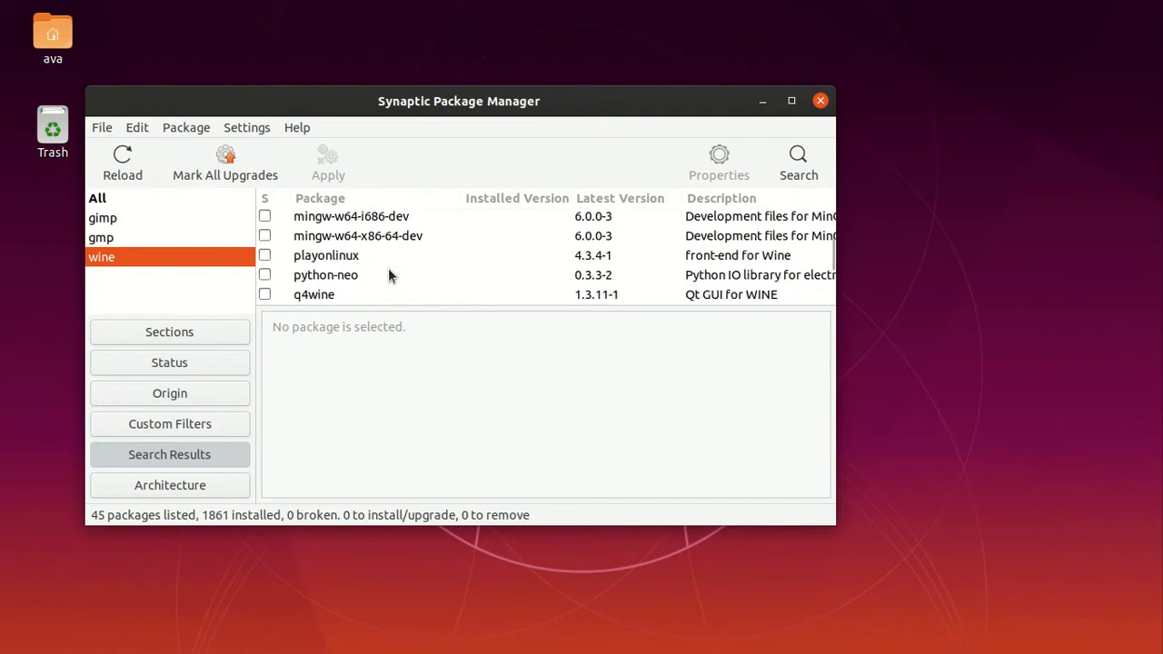
{"action": "scroll", "coordinate": [388, 272], "scroll_direction": "down", "scroll_amount": 10}
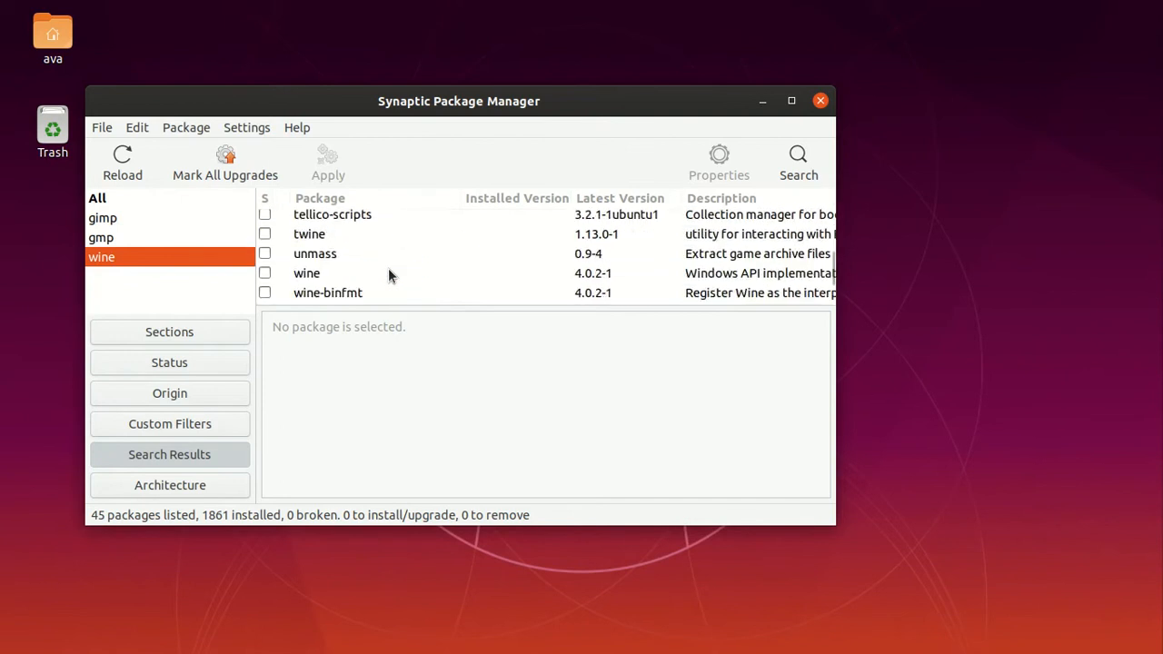
{"action": "scroll", "coordinate": [388, 273], "scroll_direction": "up", "scroll_amount": 2}
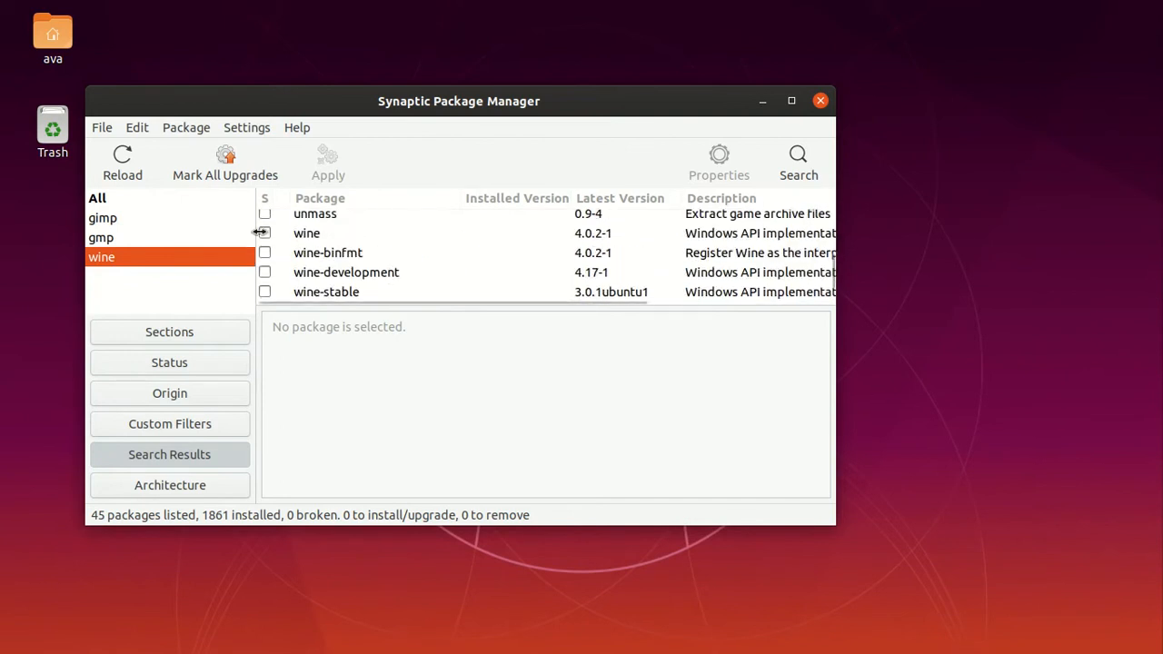
{"action": "left_click", "coordinate": [264, 234]}
{"action": "left_click", "coordinate": [349, 269]}
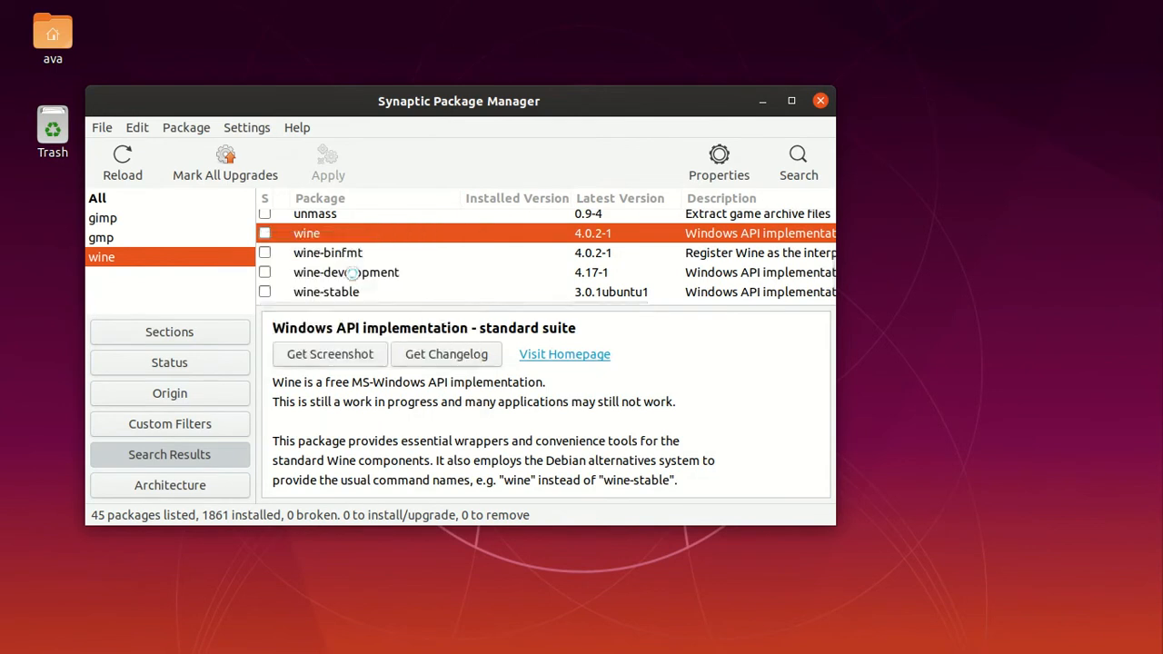
{"action": "left_click", "coordinate": [629, 450]}
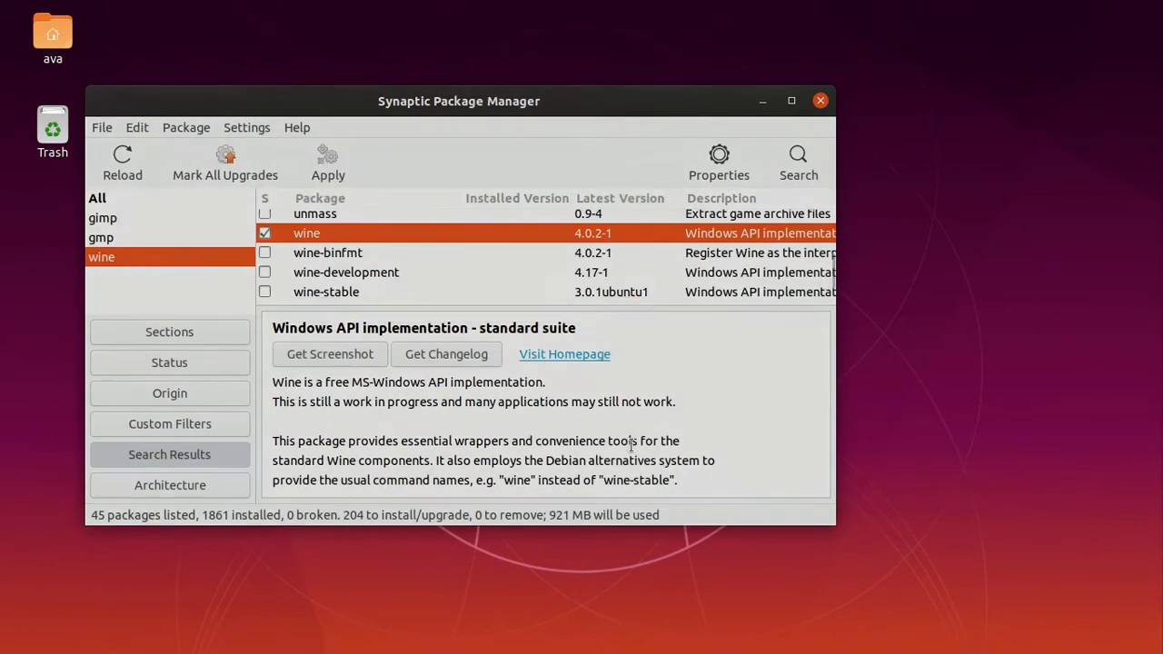